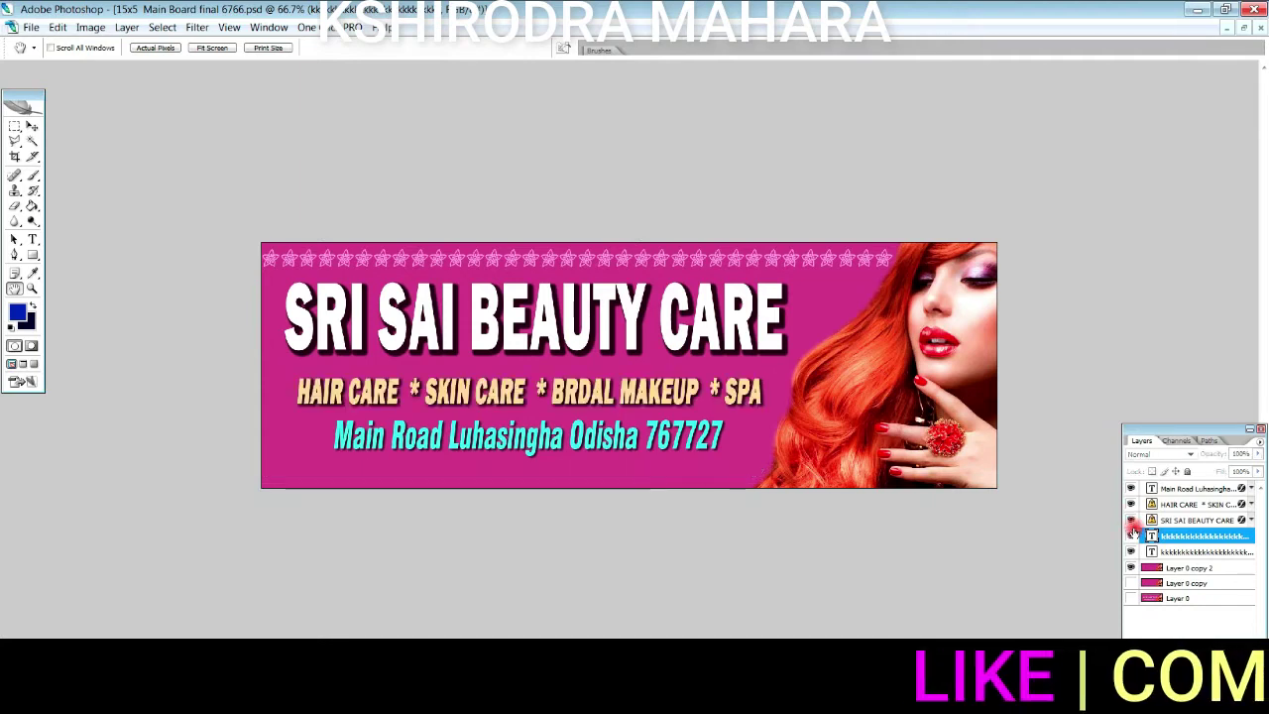
Toggle the SRI SAI BEAUTY CARE headline off and on, then pan across HAIR CARE, BEAUTY and SKIN CARE
left_click(1131, 521)
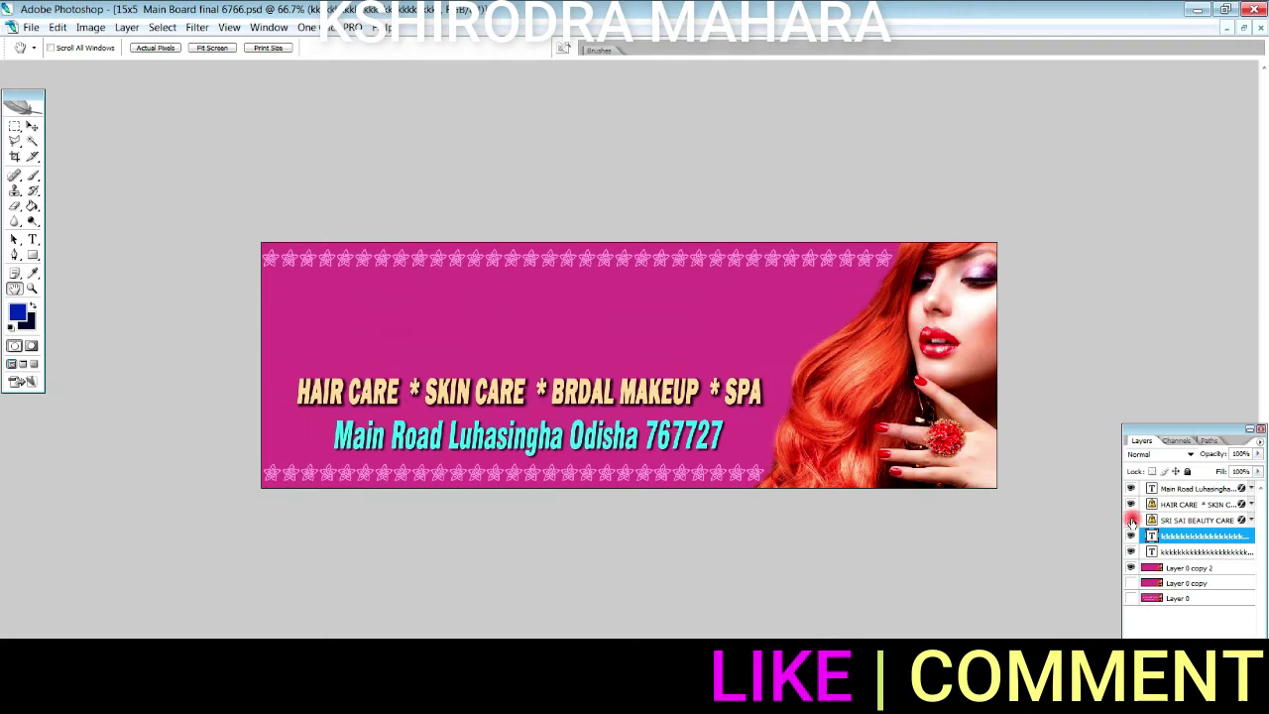
left_click(1131, 520)
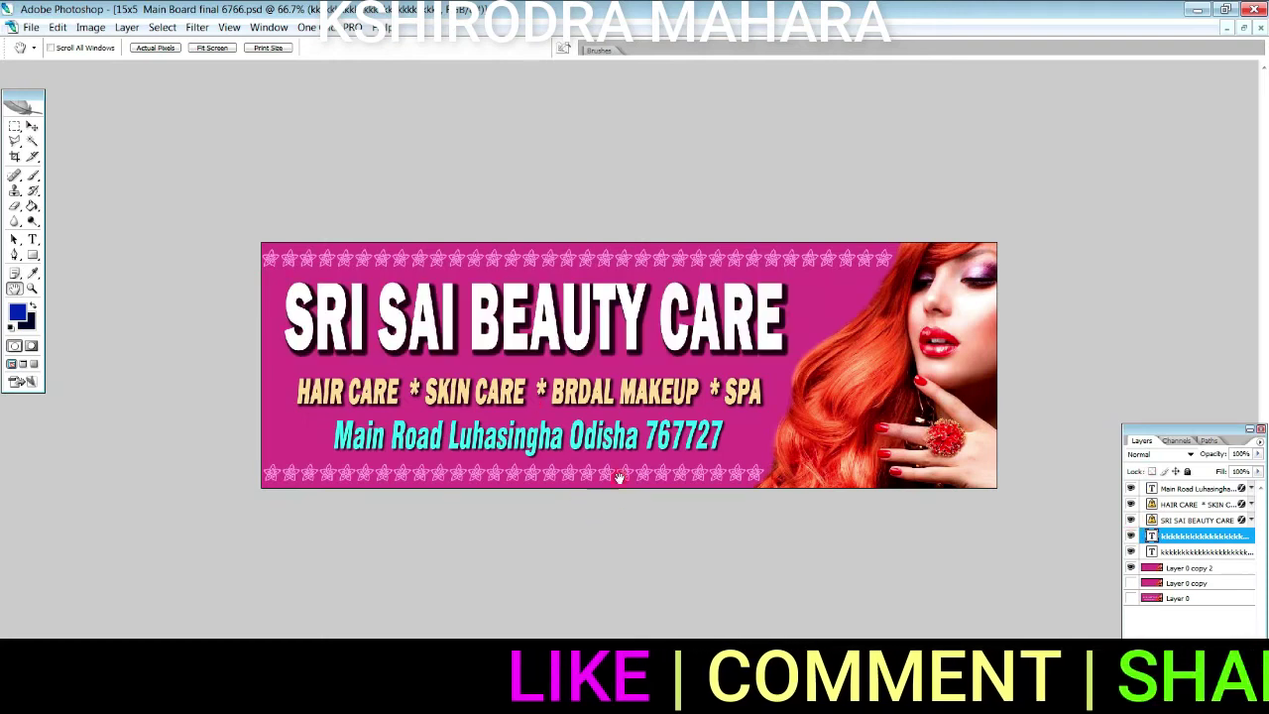
scroll(588, 408, "up", 1)
scroll(555, 401, "up", 1)
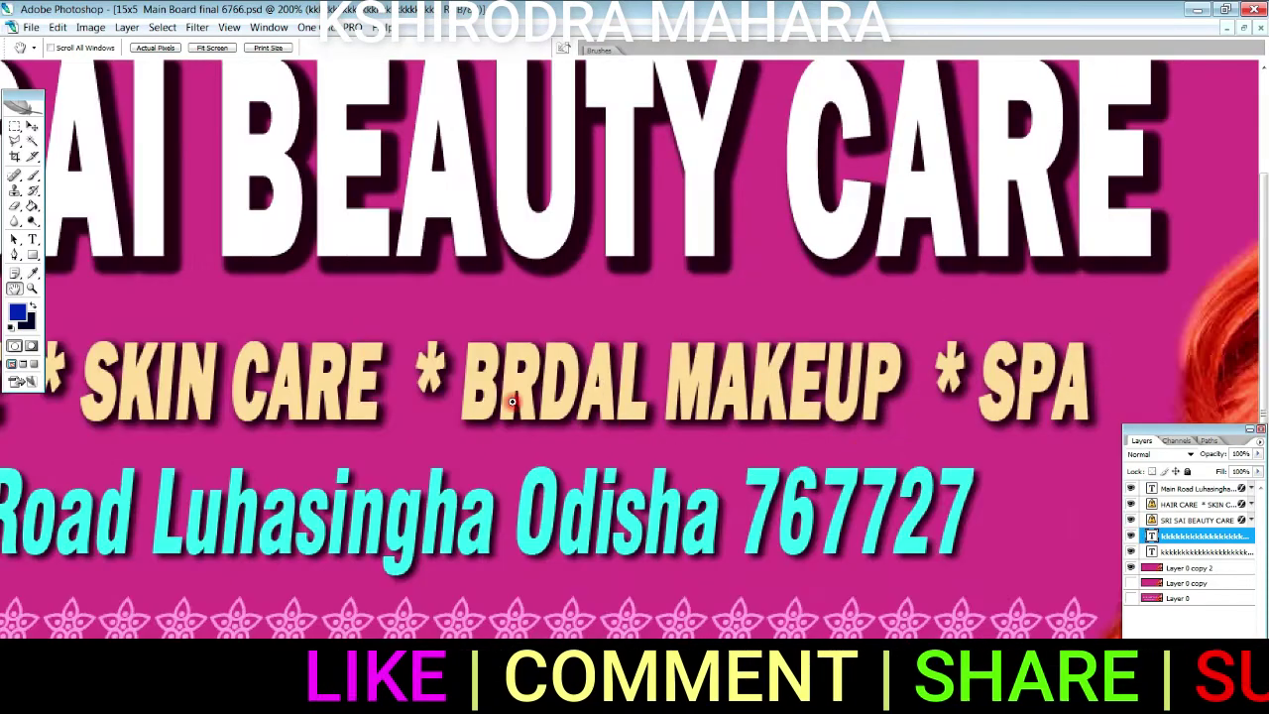
left_click_drag(488, 390, 700, 566)
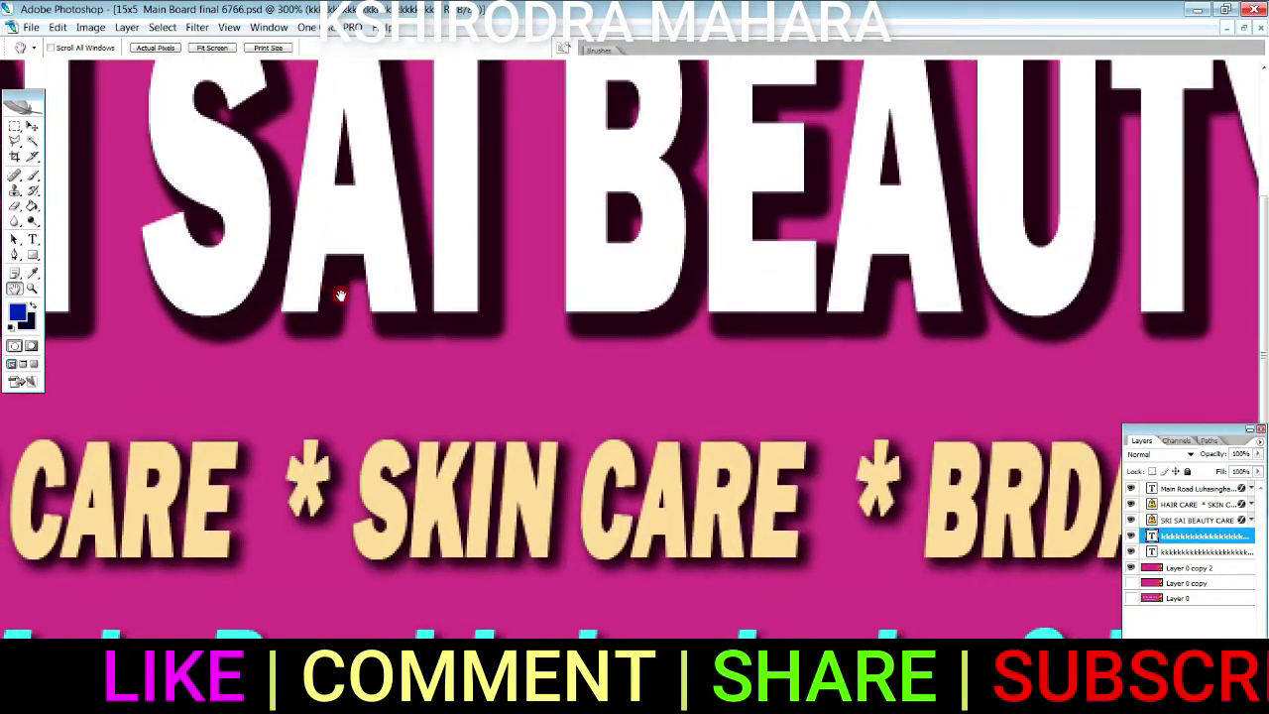
scroll(672, 429, "up", 1)
left_click_drag(601, 442, 618, 340)
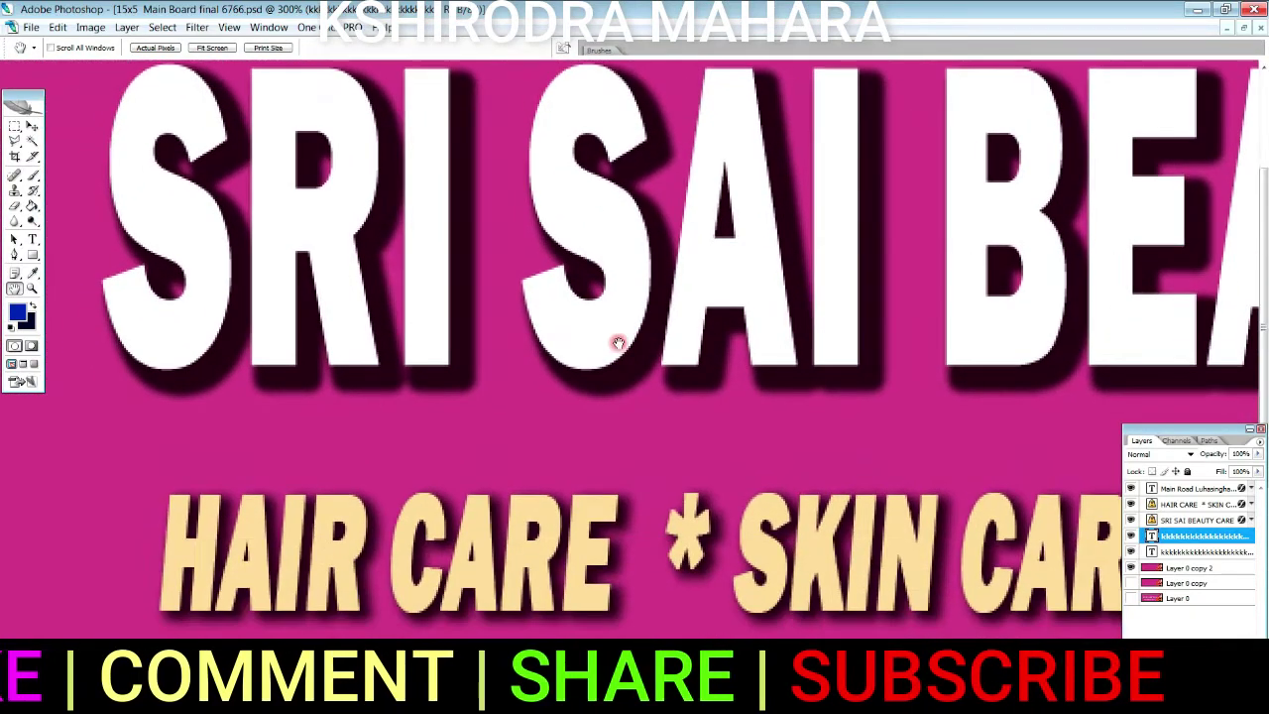
left_click_drag(541, 458, 504, 392)
left_click_drag(624, 405, 270, 548)
left_click_drag(787, 475, 505, 405)
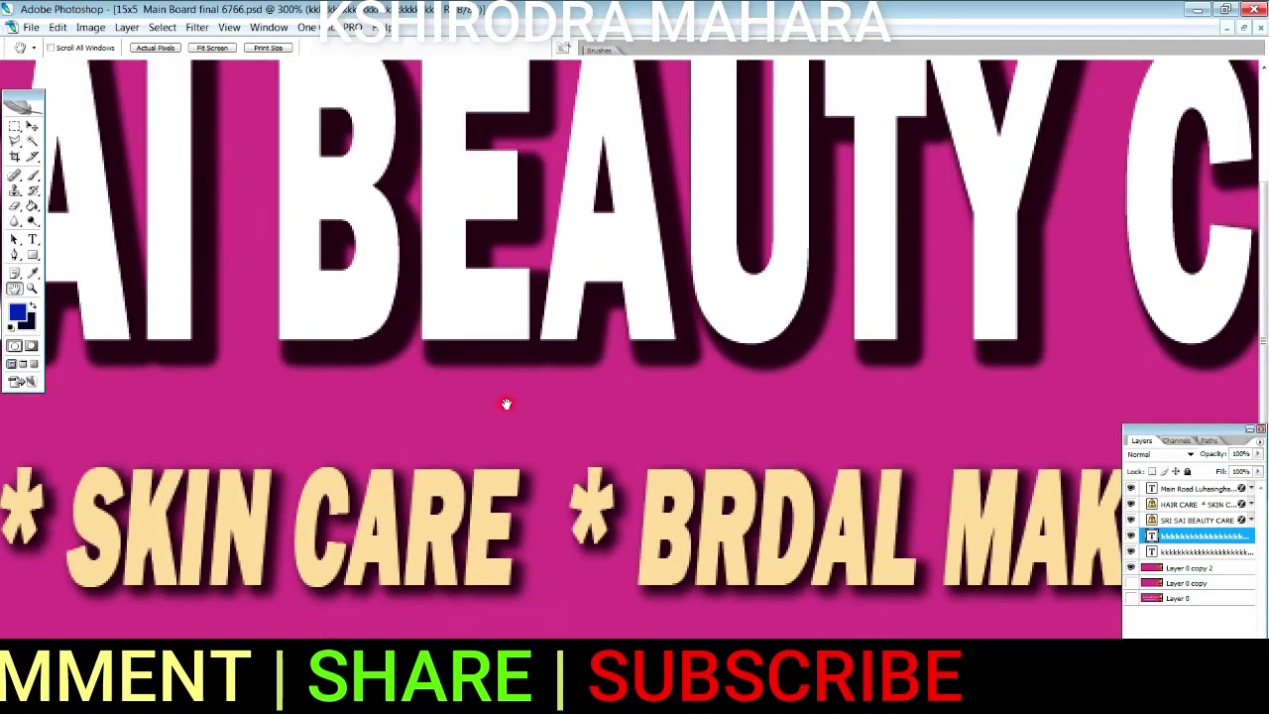
Pan the pink banner across the Main Road address, SPA, the model's eyes and Odisha 767727
scroll(599, 451, "down", 1)
left_click_drag(599, 451, 776, 338)
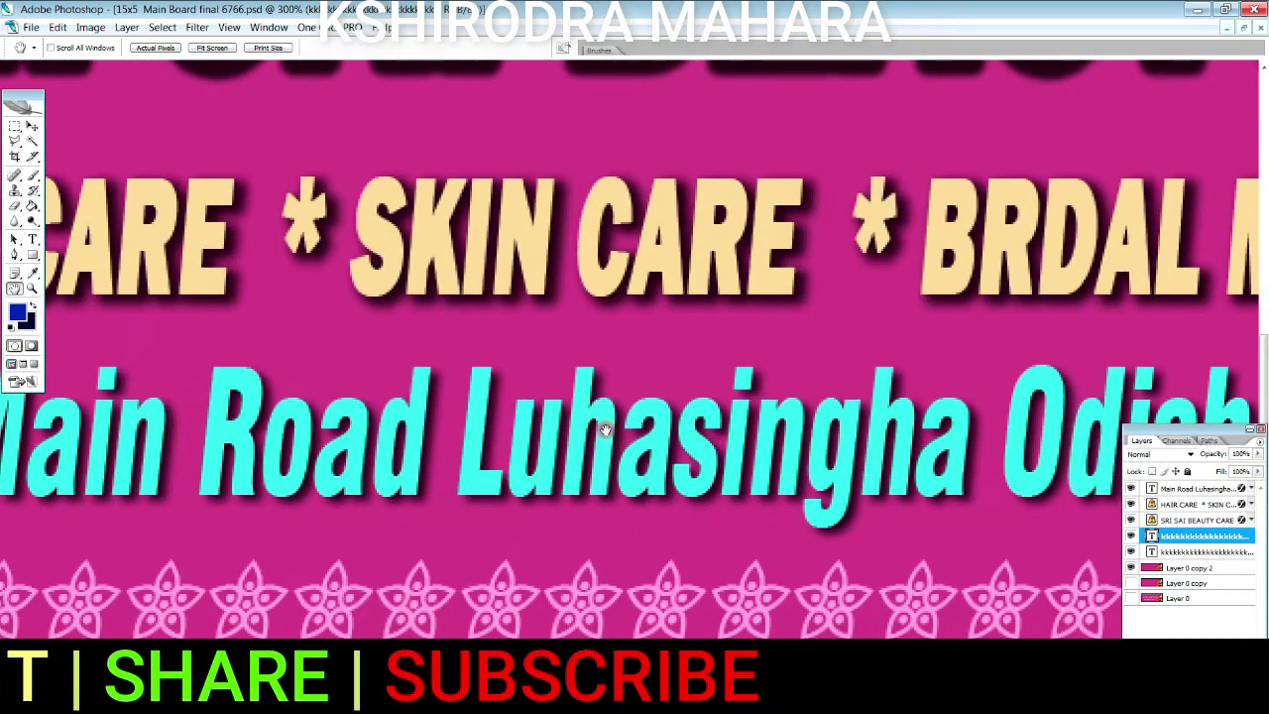
scroll(416, 518, "up", 1)
left_click_drag(415, 518, 300, 635)
left_click_drag(1136, 397, 654, 420)
left_click_drag(1090, 426, 541, 427)
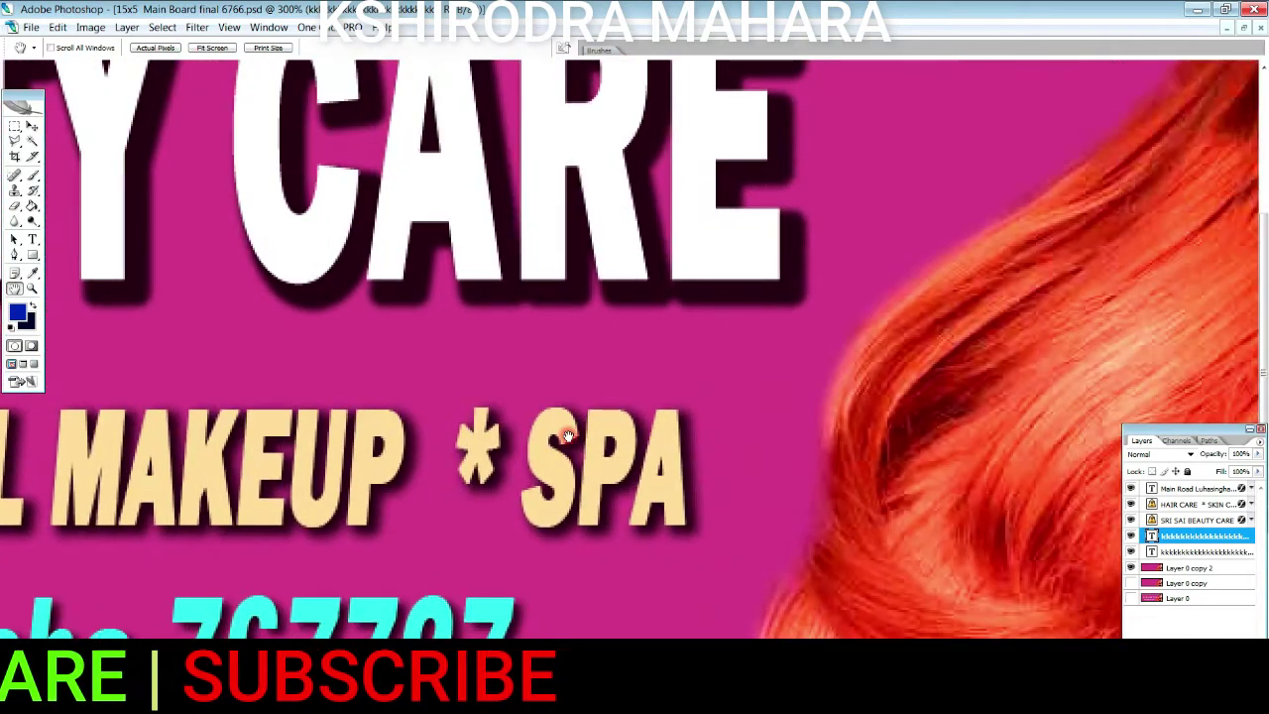
left_click_drag(930, 503, 578, 428)
left_click_drag(893, 306, 760, 307)
left_click_drag(856, 172, 853, 411)
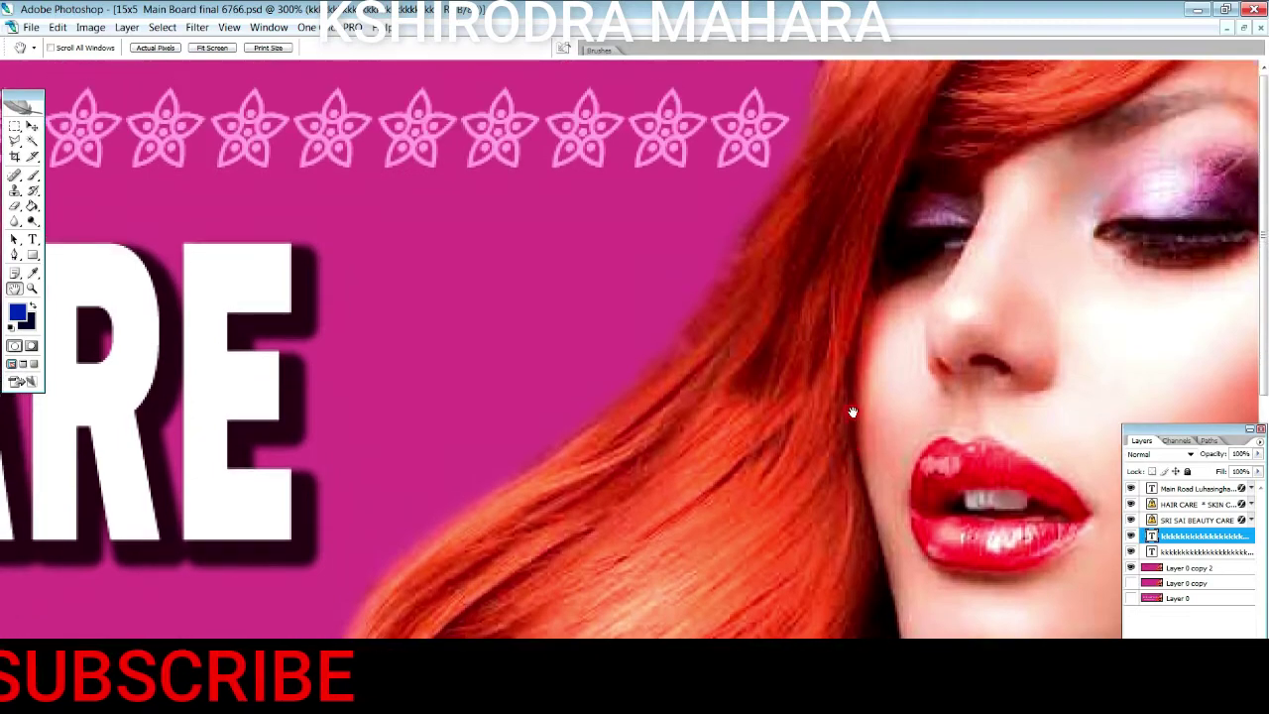
scroll(640, 451, "down", 1)
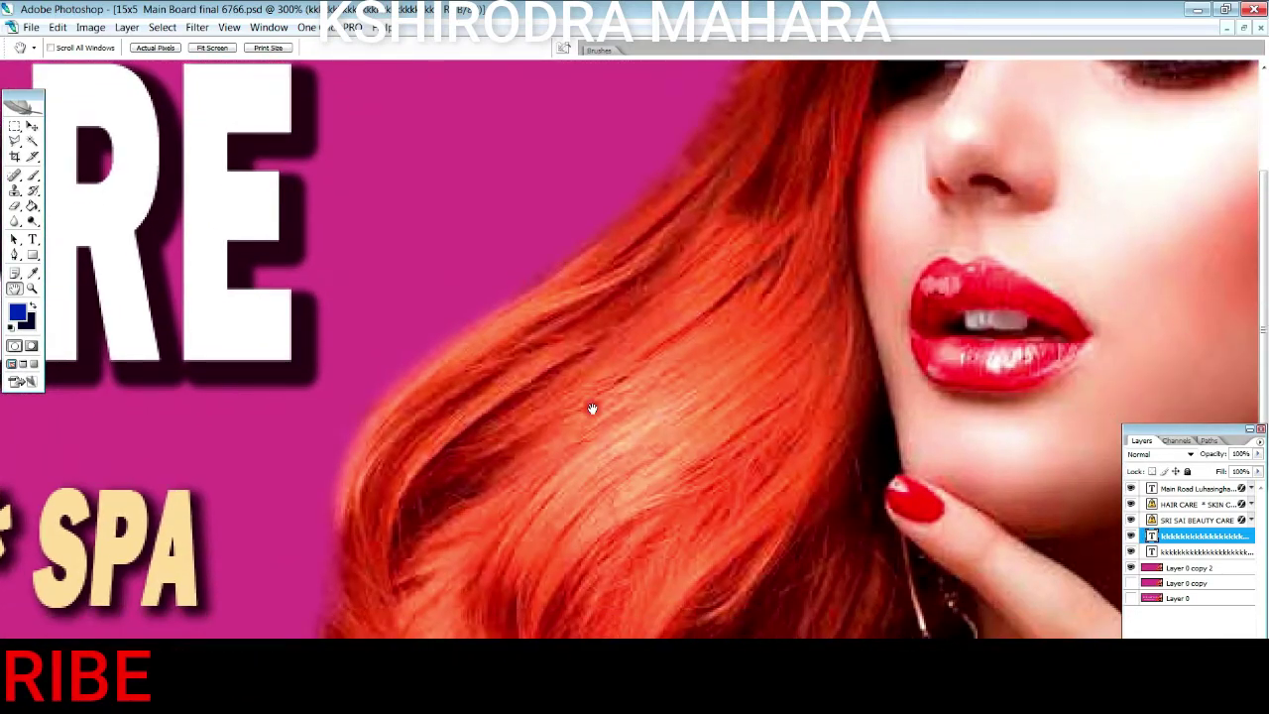
scroll(614, 521, "up", 1)
left_click_drag(499, 383, 720, 443)
mouse_move(555, 496)
left_mouse_down()
mouse_move(782, 408)
mouse_move(816, 430)
left_mouse_up()
left_click_drag(595, 528, 711, 436)
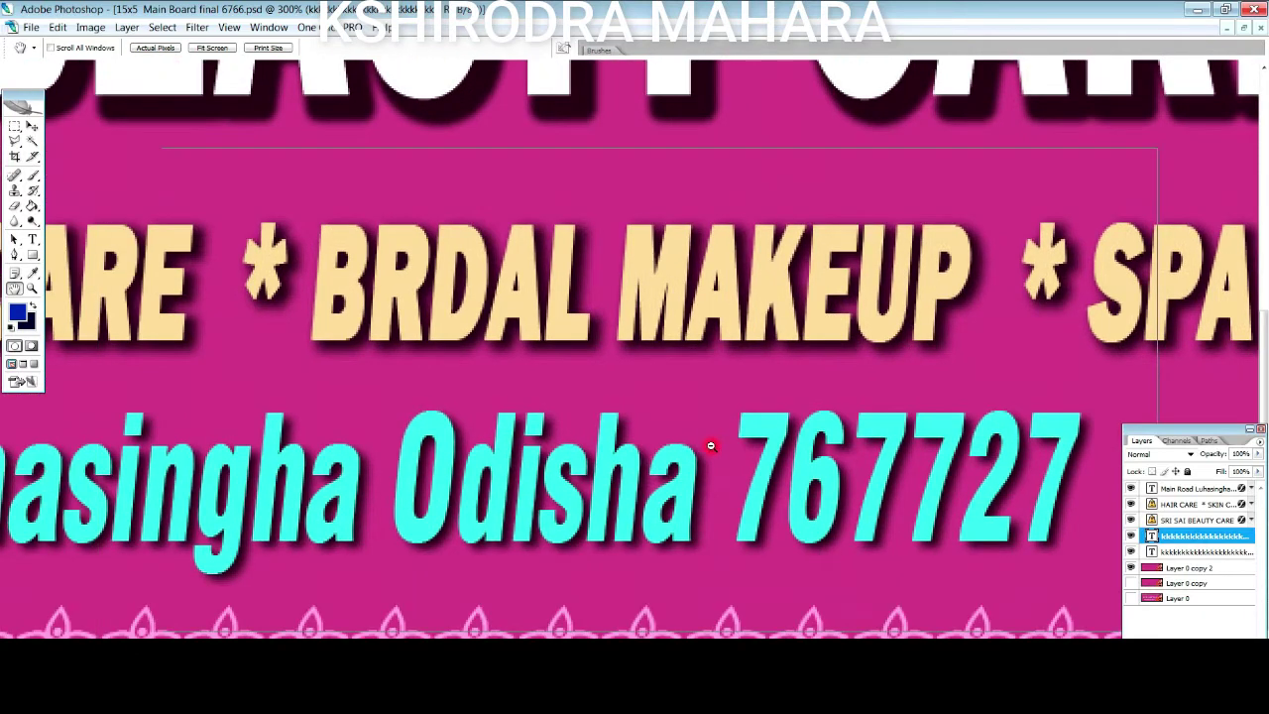
scroll(710, 446, "down", 1)
scroll(715, 469, "down", 1)
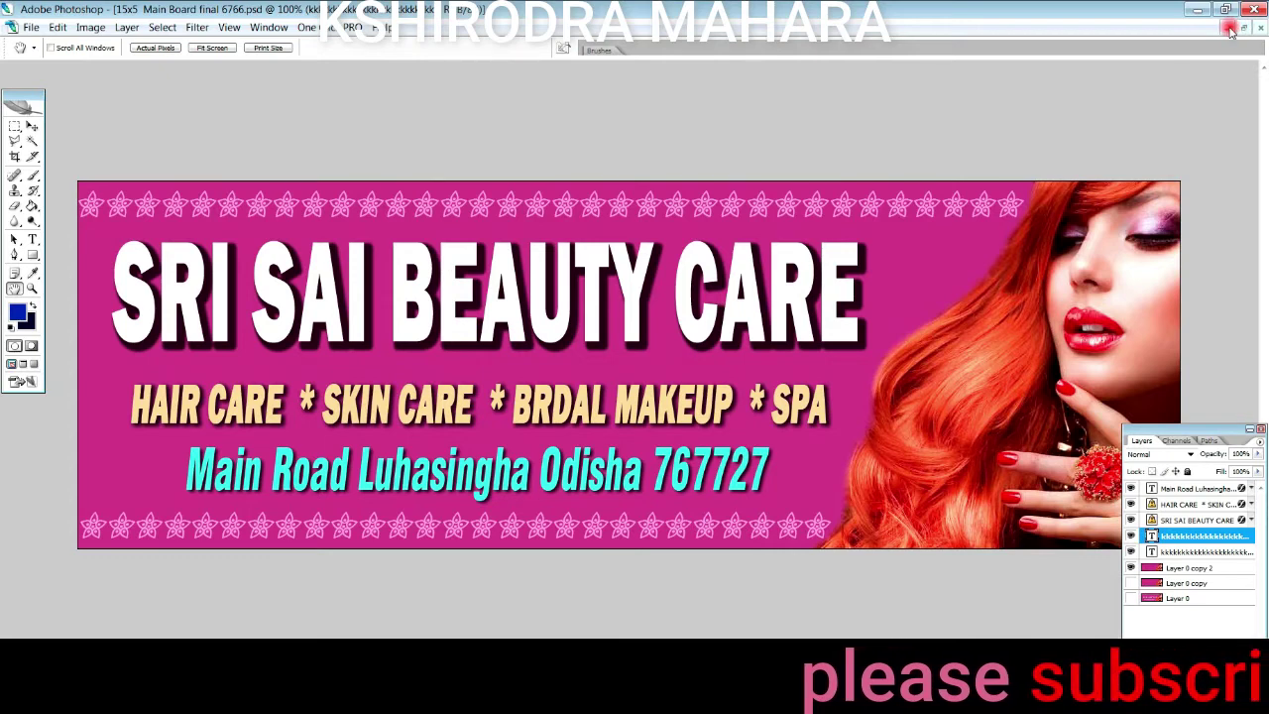
Close the pink banner, maximize mahaea arts566.psd, and toggle its yellow proprietor name line
left_click(1230, 30)
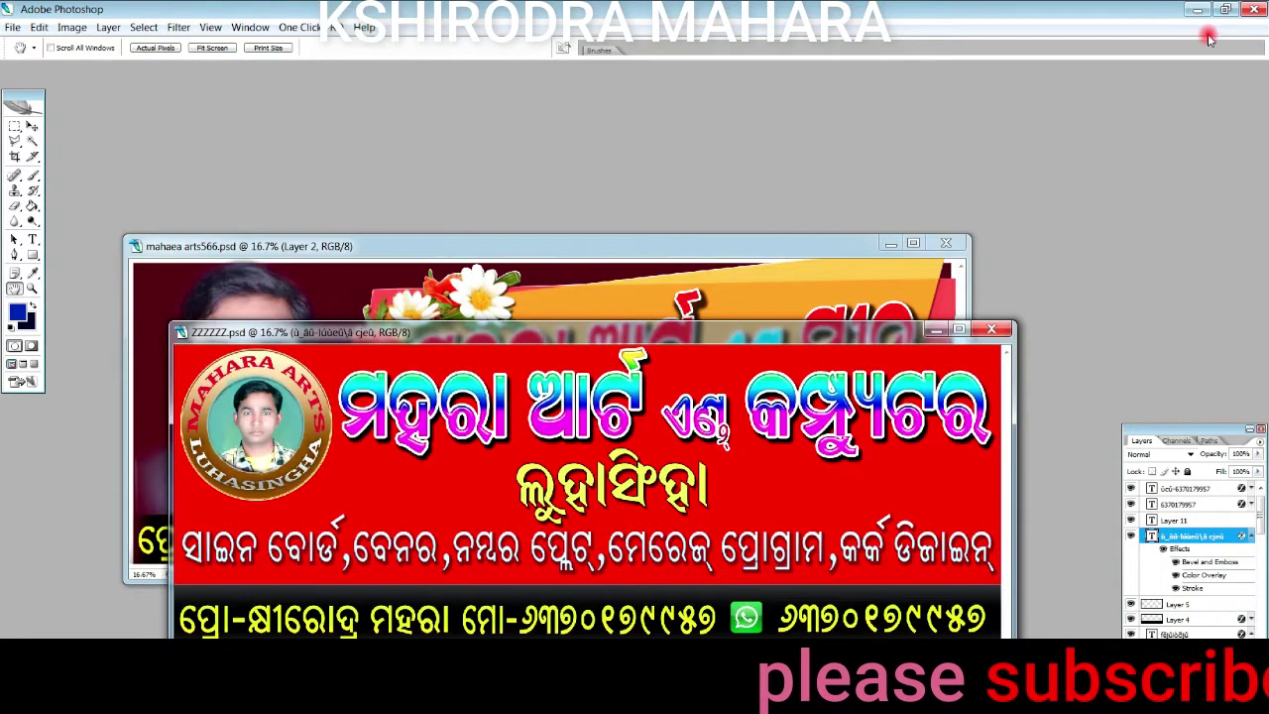
left_click(914, 245)
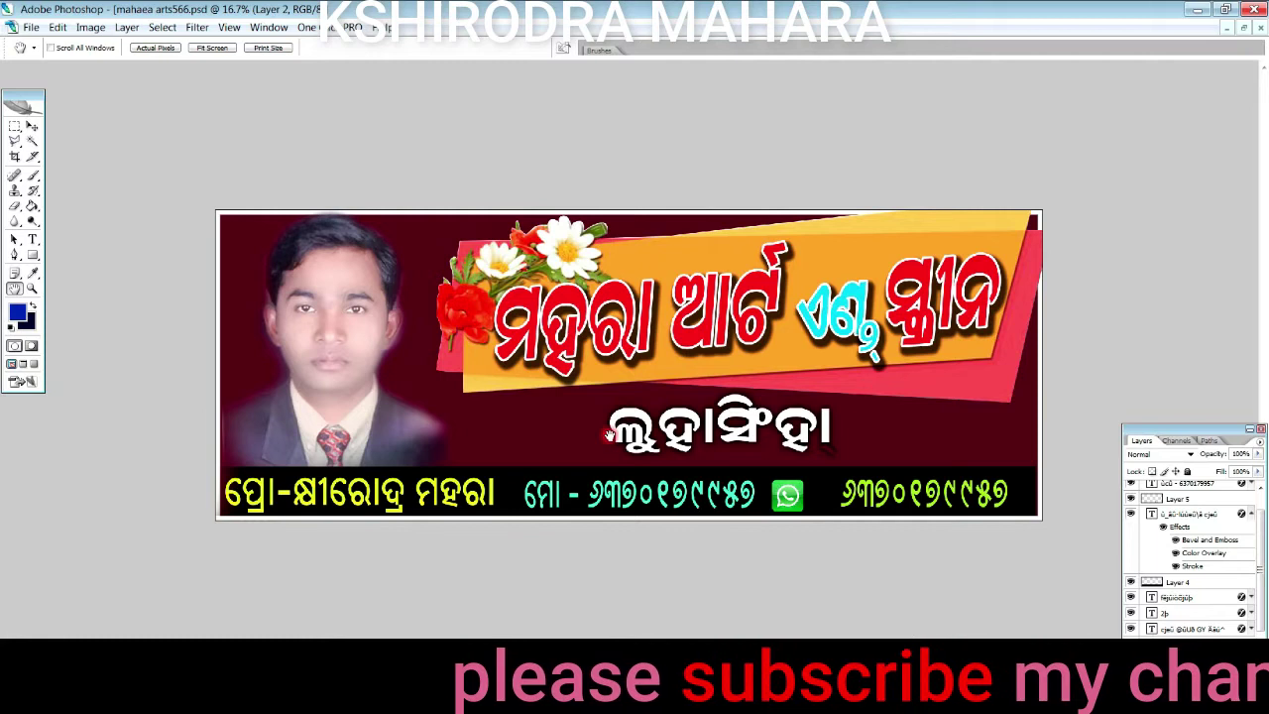
left_click(1131, 513)
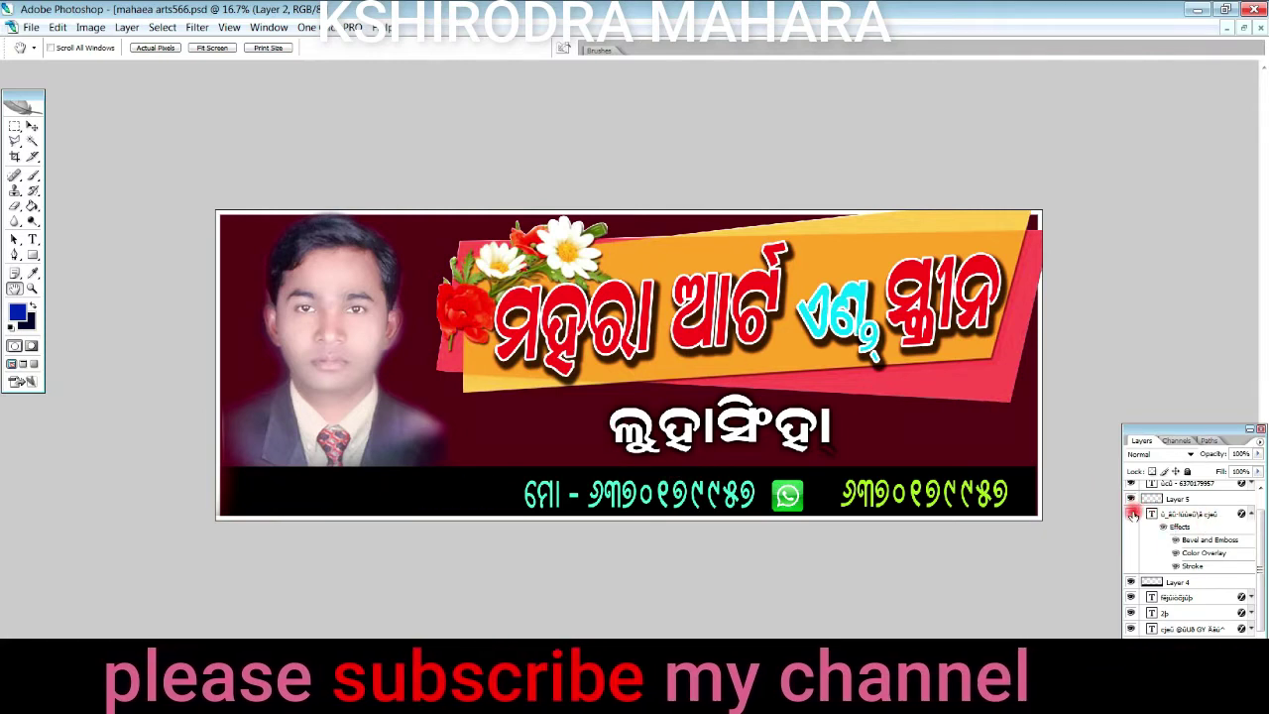
left_click(1132, 514)
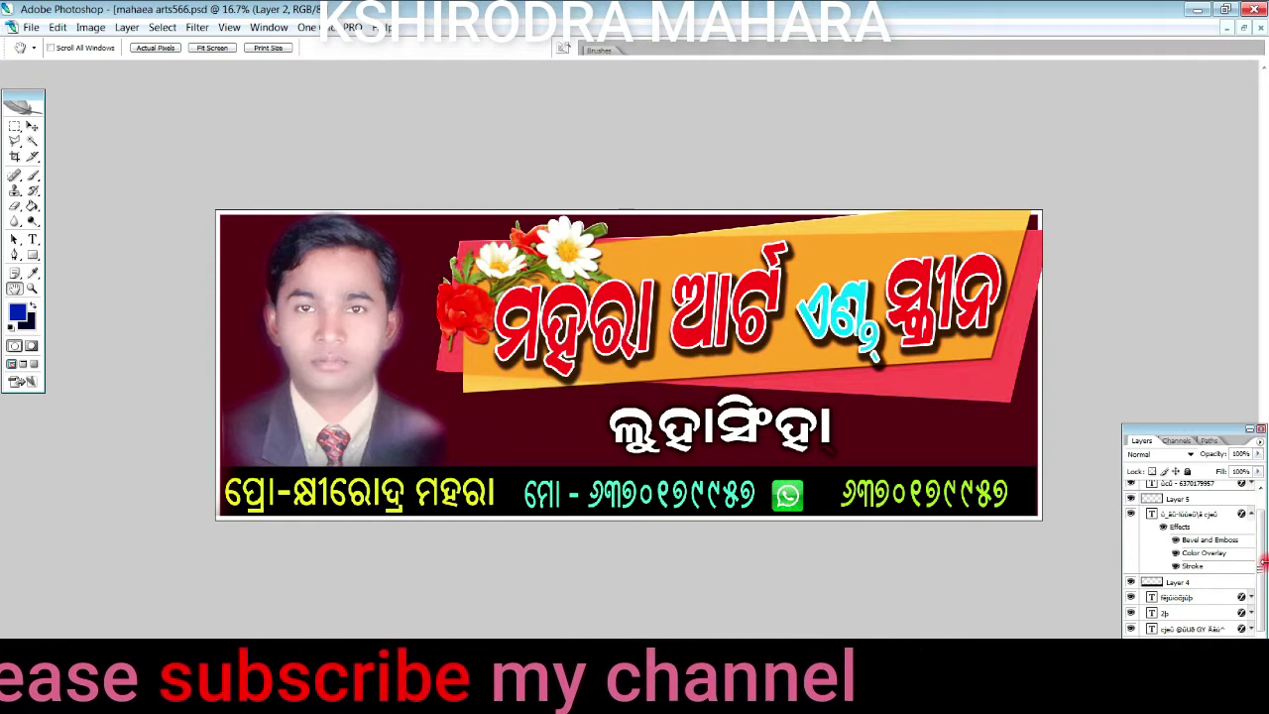
Toggle the main Odia title off and on, zoom in, then close the maroon banner
scroll(1264, 512, "up", 1)
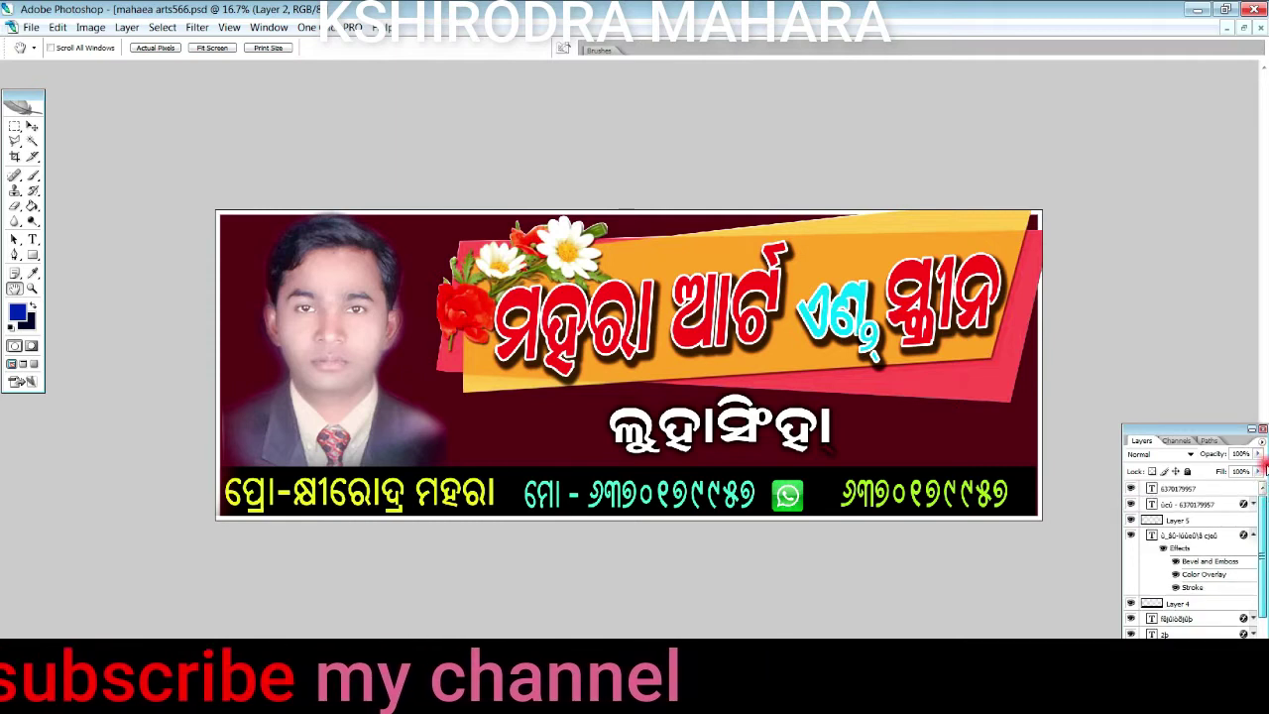
scroll(1248, 561, "down", 2)
scroll(1190, 599, "down", 1)
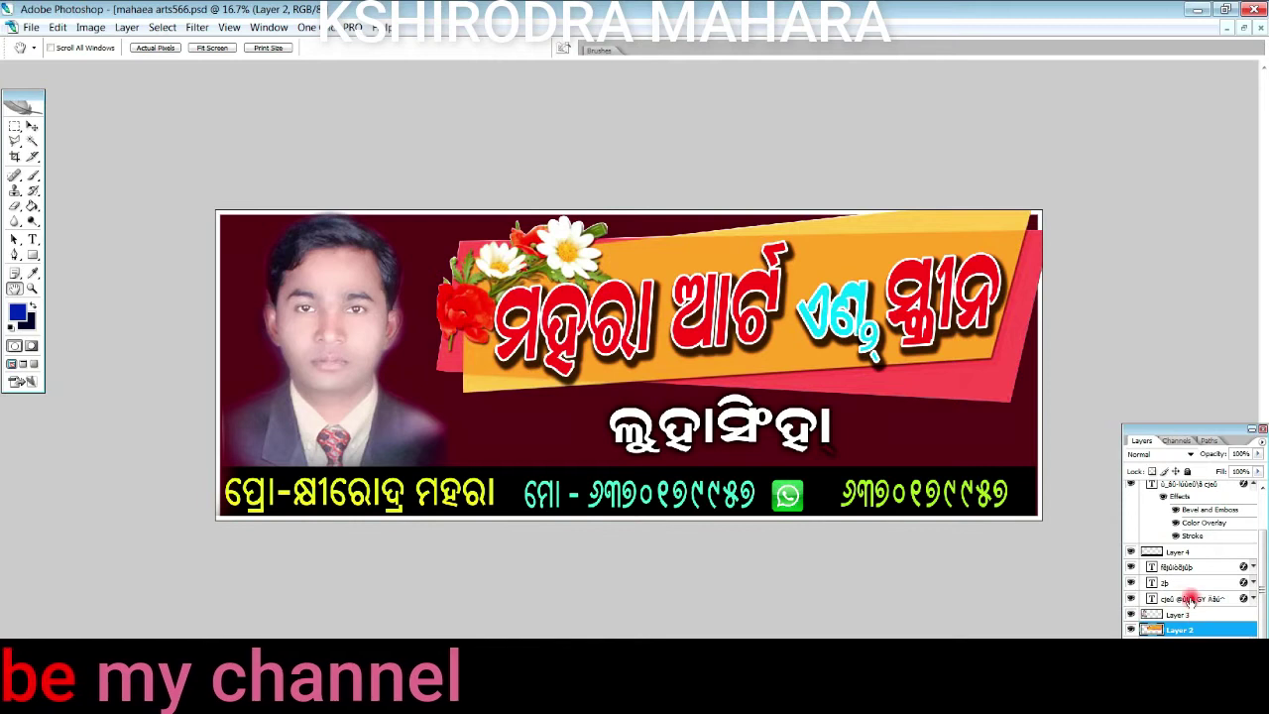
left_click(1132, 599)
left_click(1131, 598)
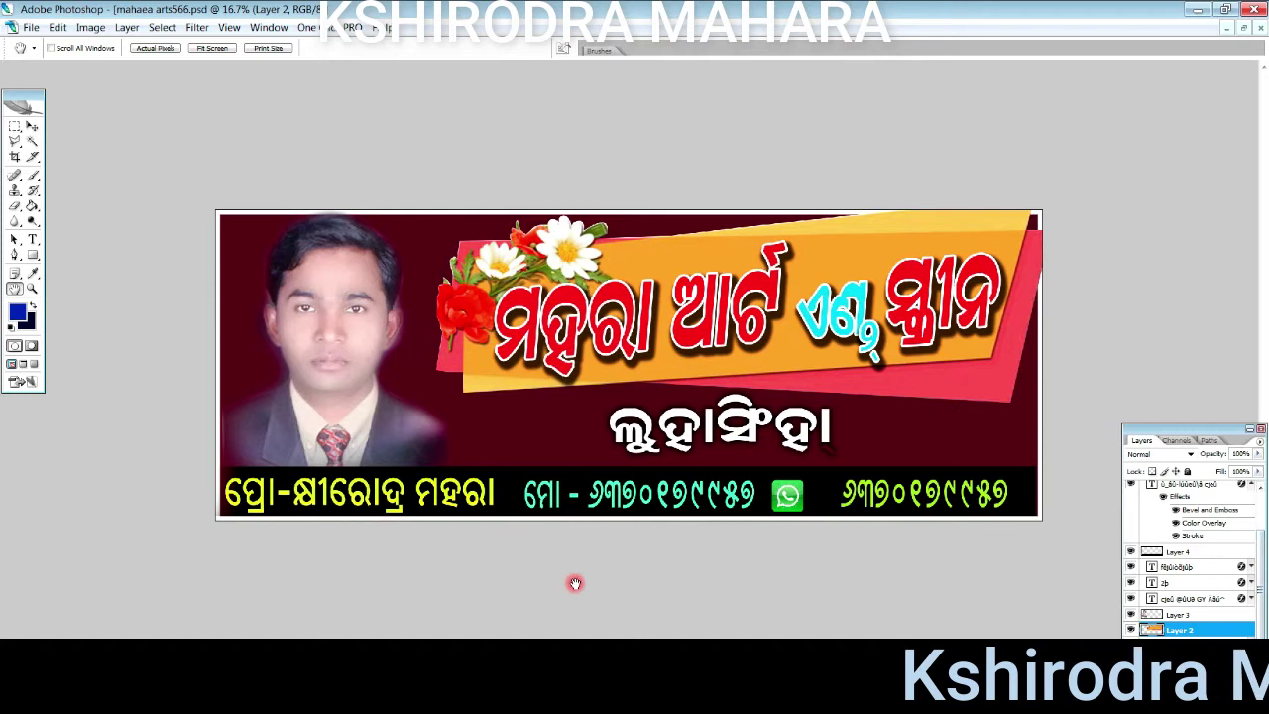
key("ctrl+plus")
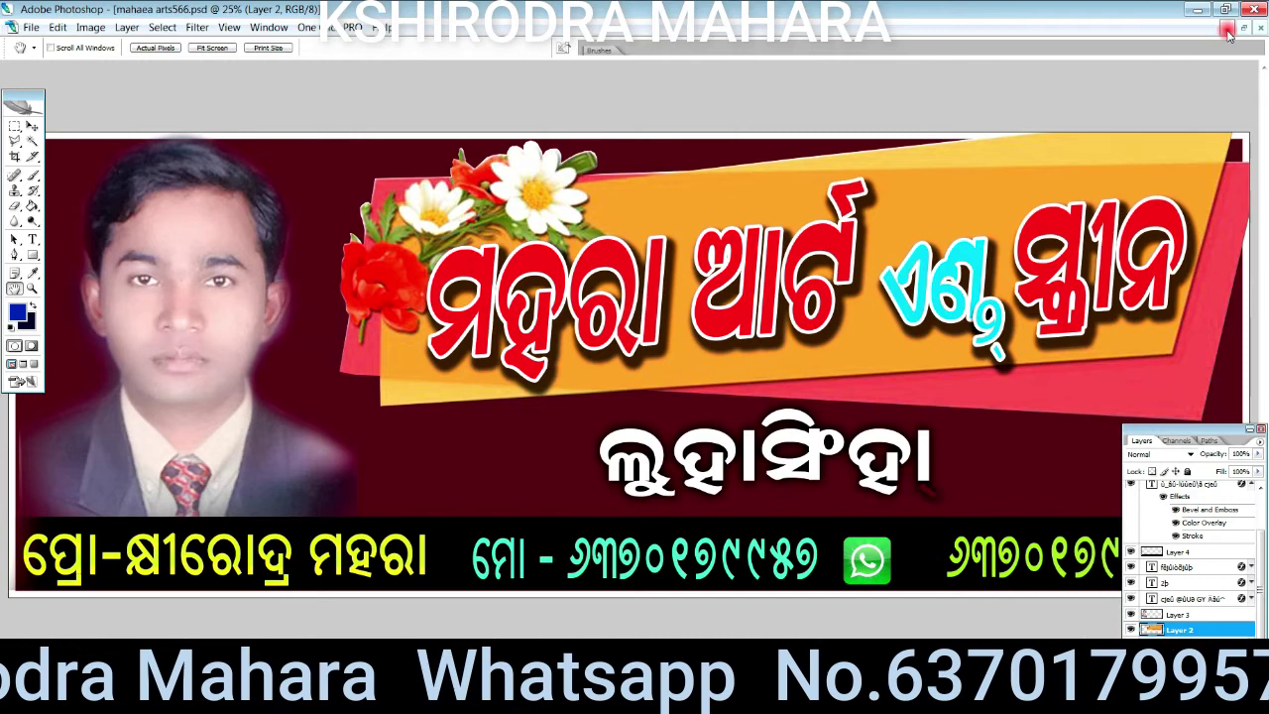
left_click(1227, 30)
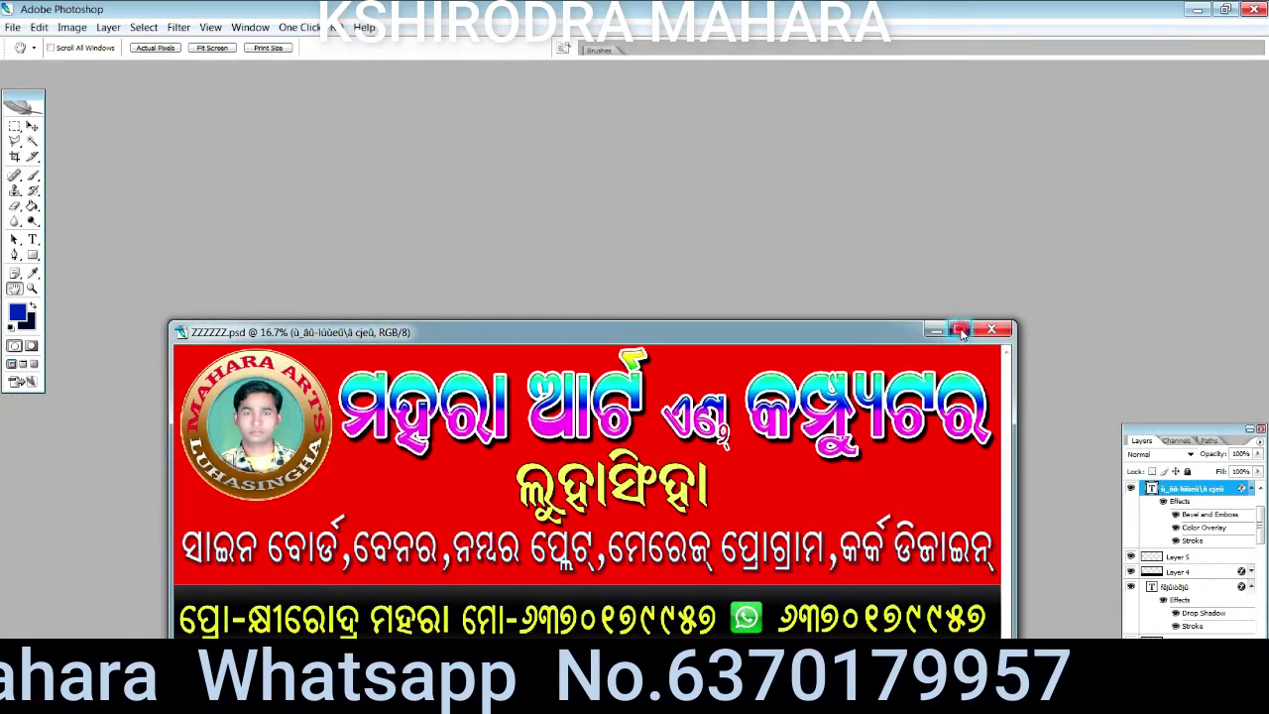
Maximize the red ZZZZZZ.psd banner, zoom in, and toggle the black band layer off and on
left_click(959, 332)
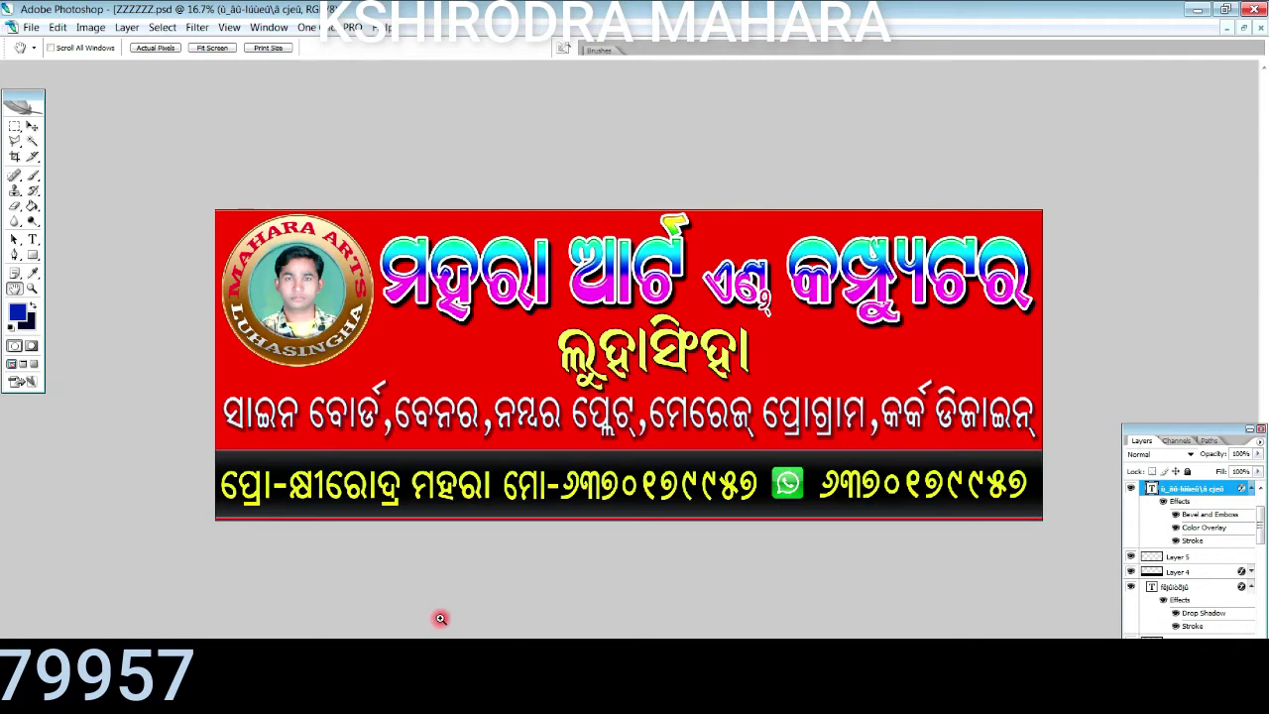
key("ctrl+plus")
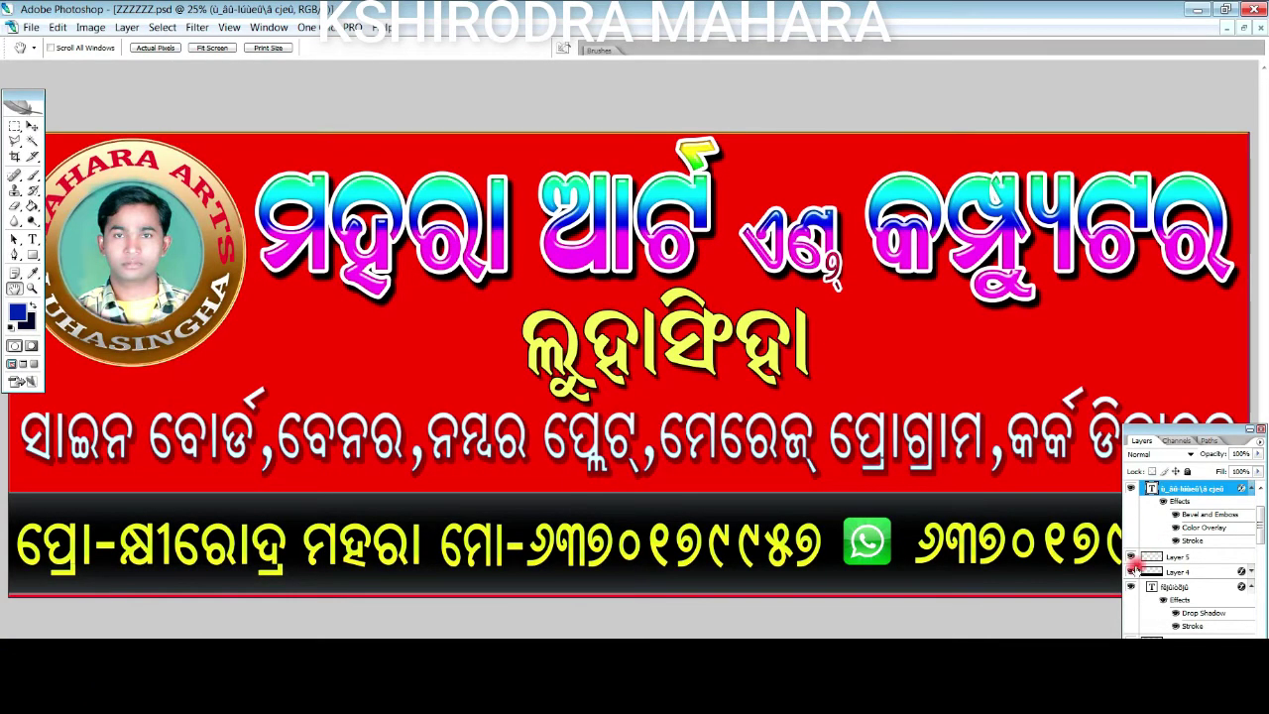
left_click(1132, 573)
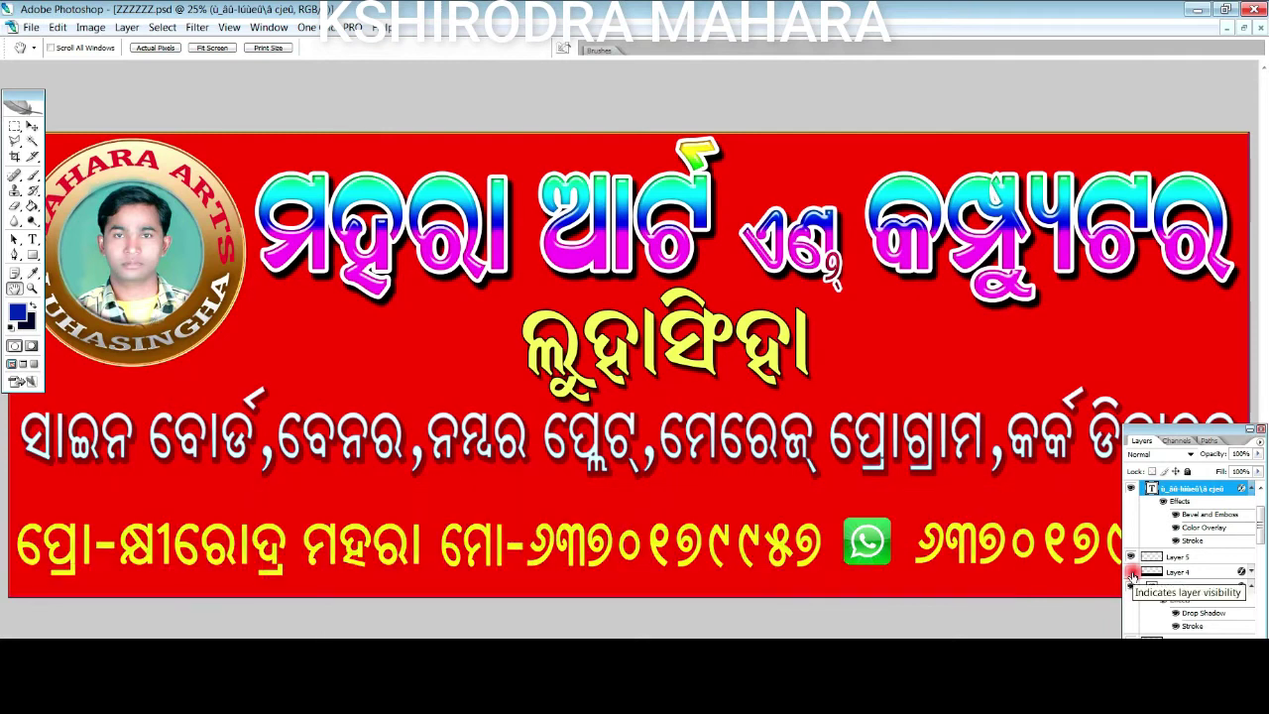
left_click(1131, 573)
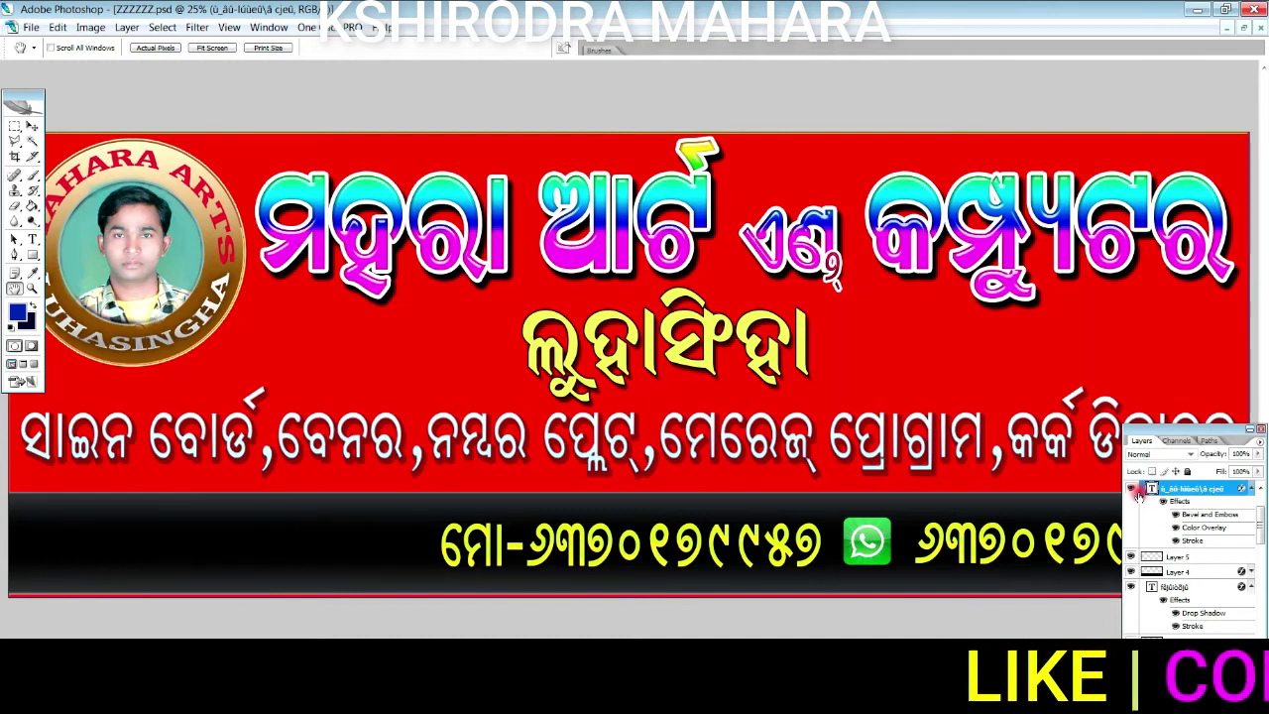
Hide the rainbow title text layers one by one, then bring the title back
scroll(1170, 595, "down", 2)
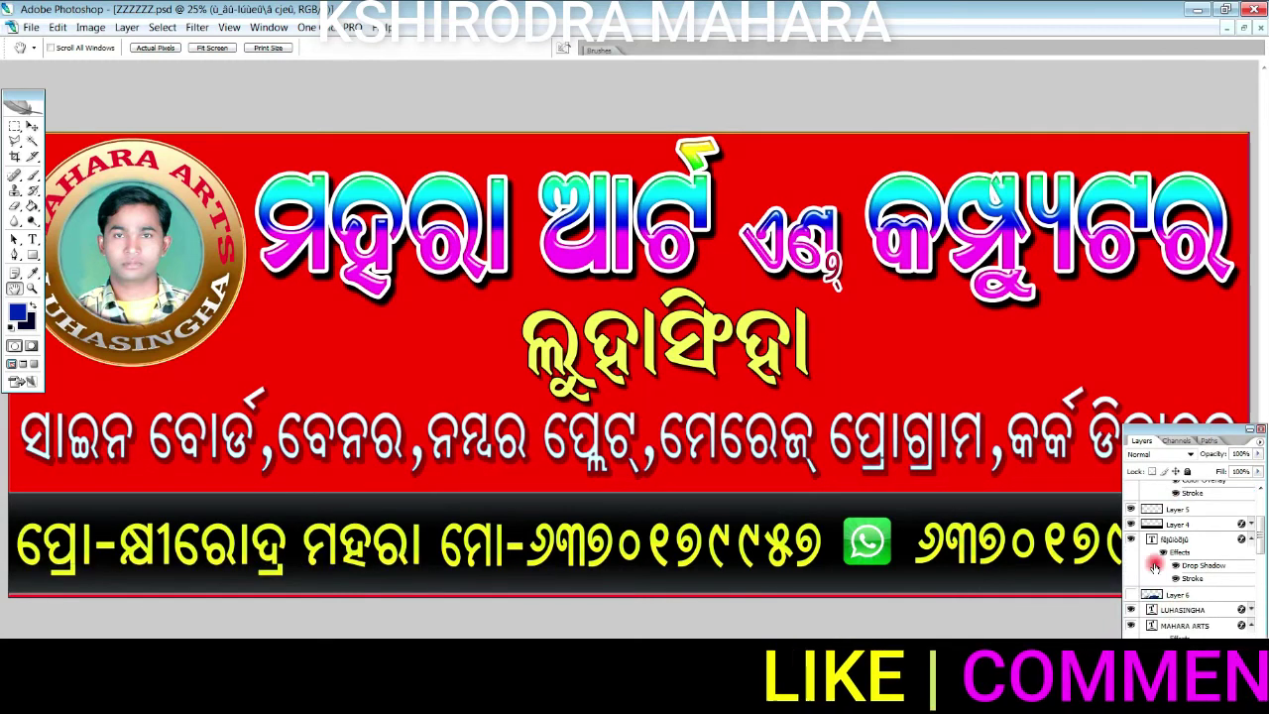
scroll(1193, 585, "down", 2)
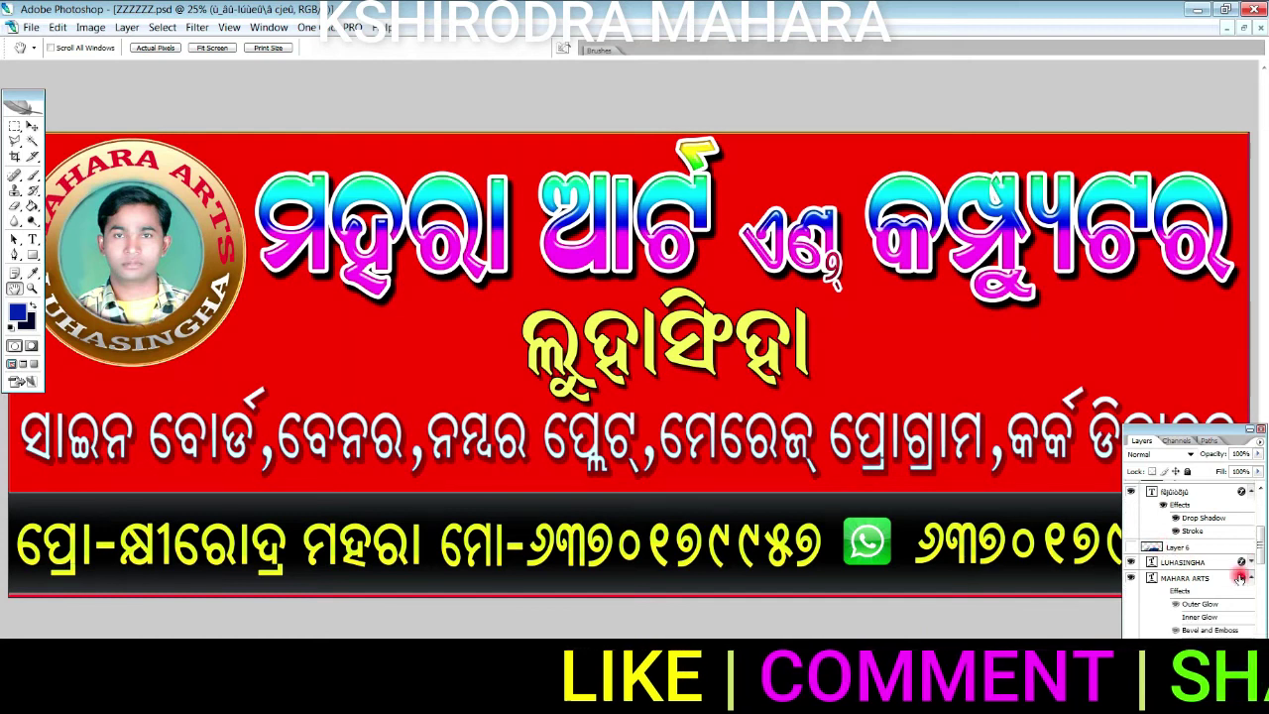
scroll(1226, 577, "down", 2)
scroll(1200, 580, "down", 3)
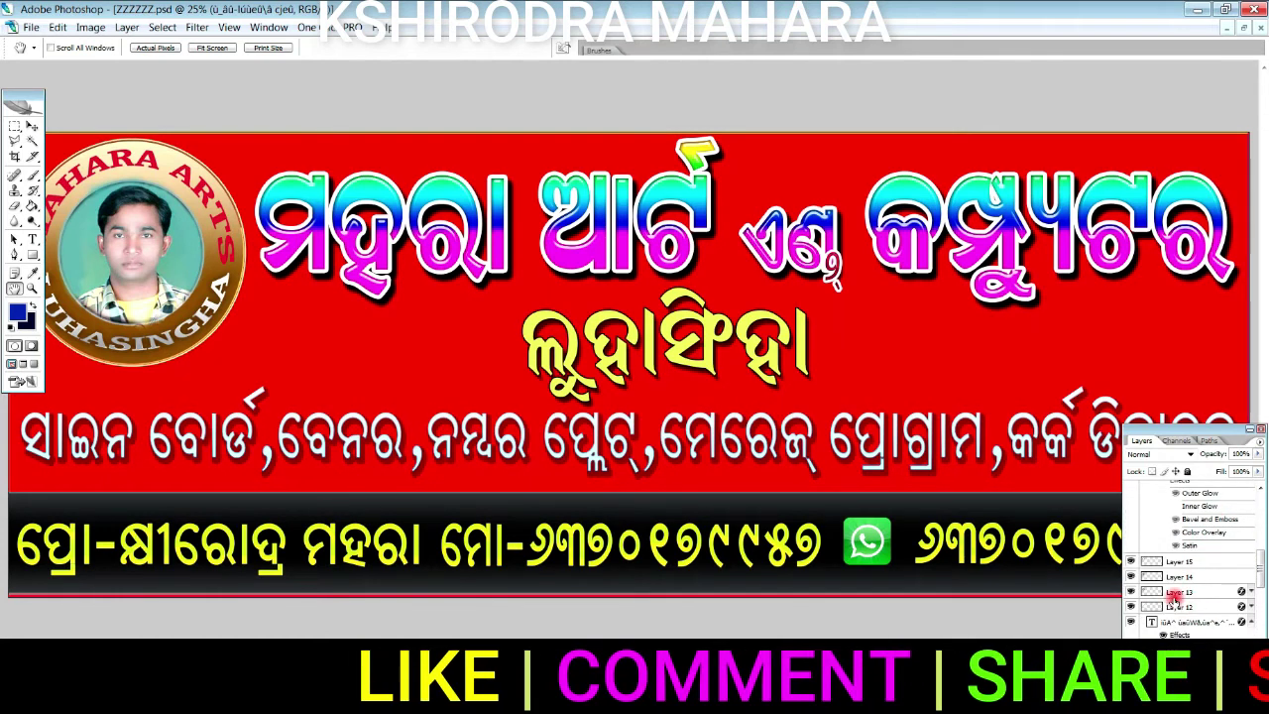
scroll(1180, 583, "down", 2)
scroll(1150, 590, "down", 3)
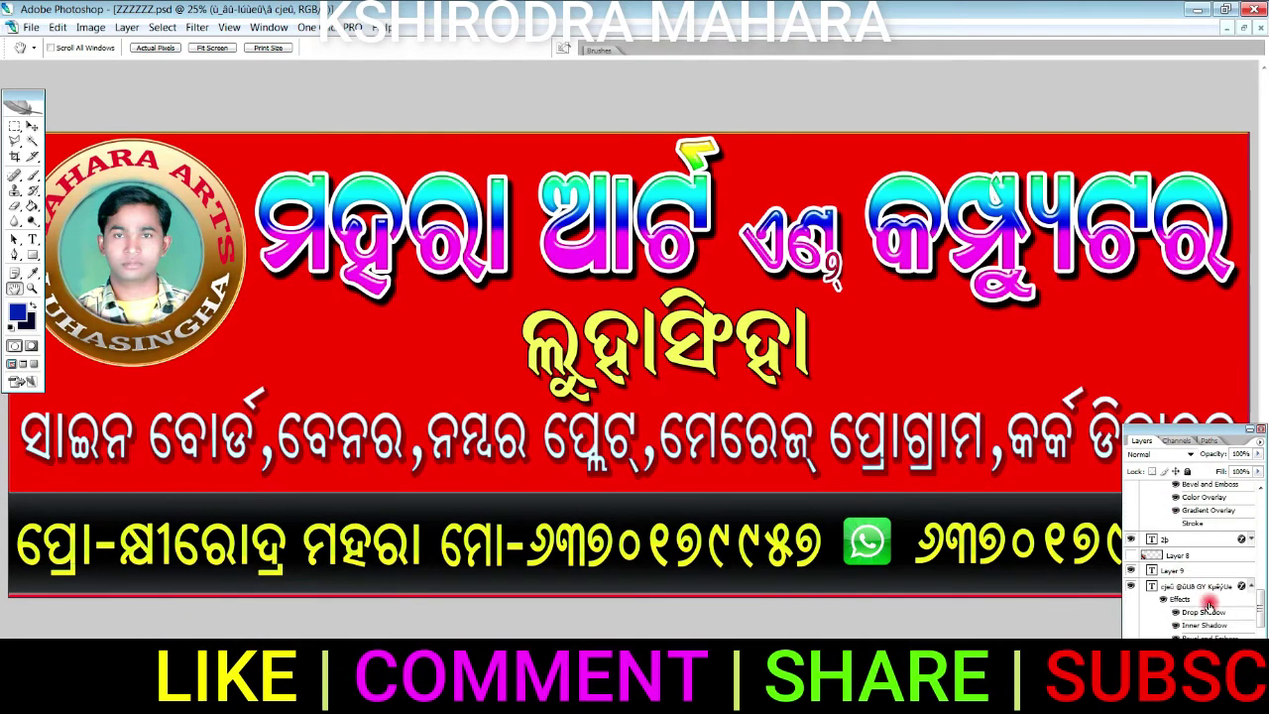
left_click(1129, 587)
left_click(1130, 587)
left_click(1129, 587)
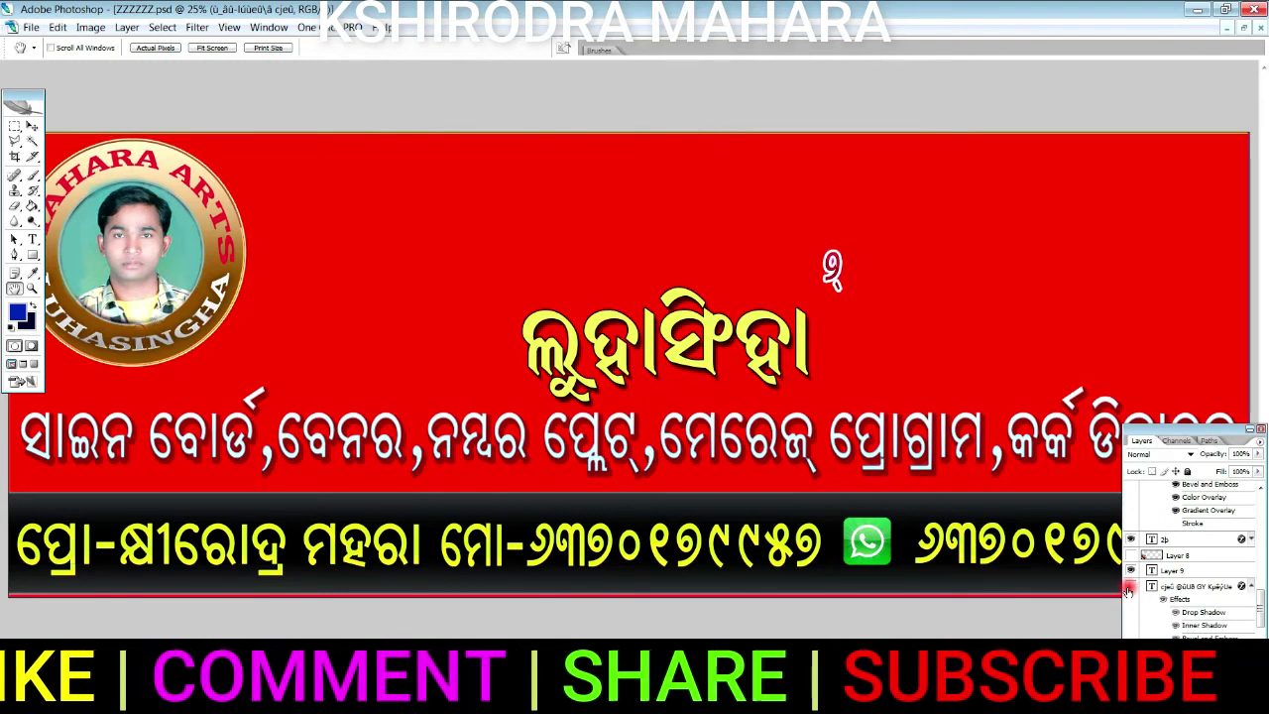
left_click(1129, 587)
scroll(1197, 592, "down", 1)
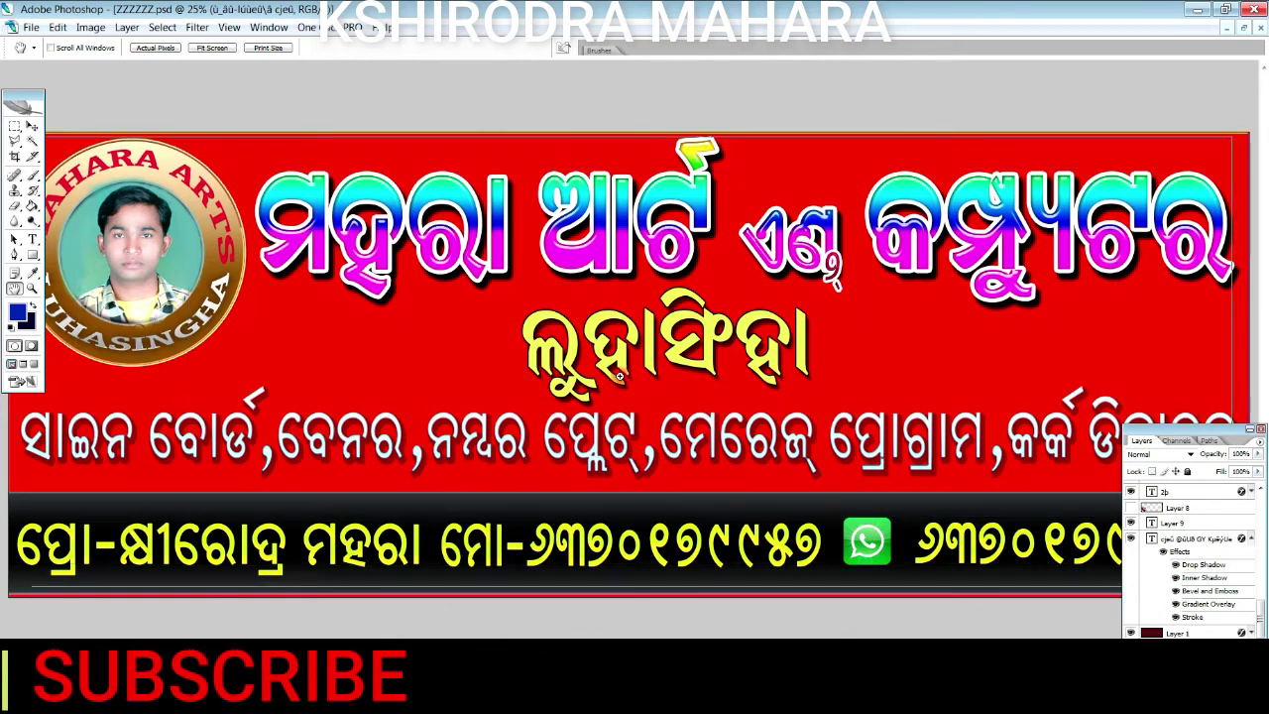
Zoom the red banner to 66.7% and pan across the title, logo circle and photo
key("ctrl+plus")
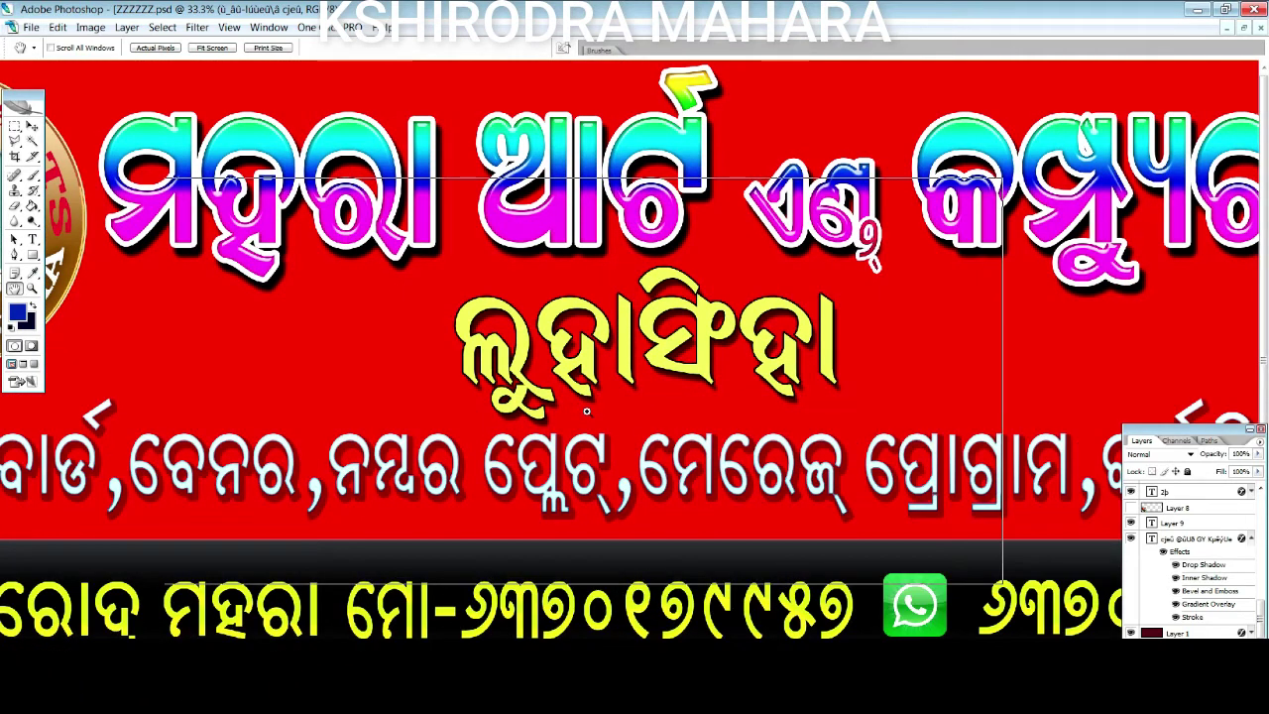
key("ctrl+plus")
key("ctrl+plus")
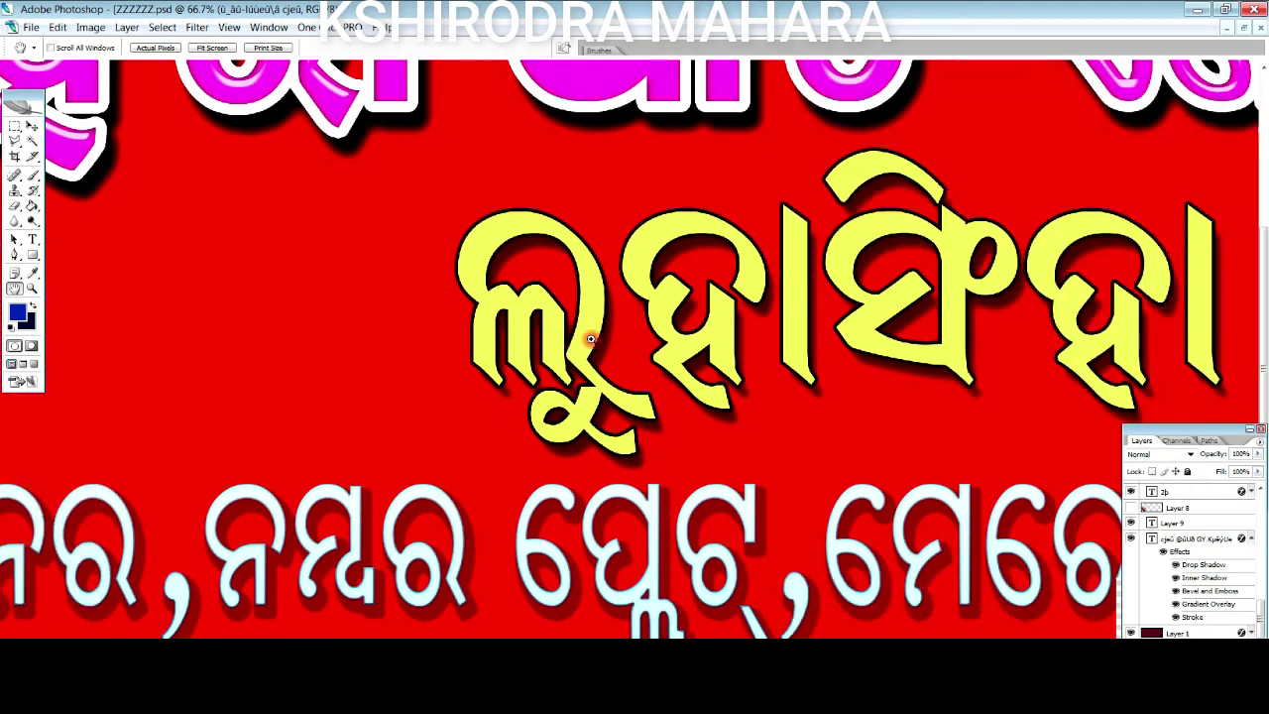
scroll(688, 213, "up", 5)
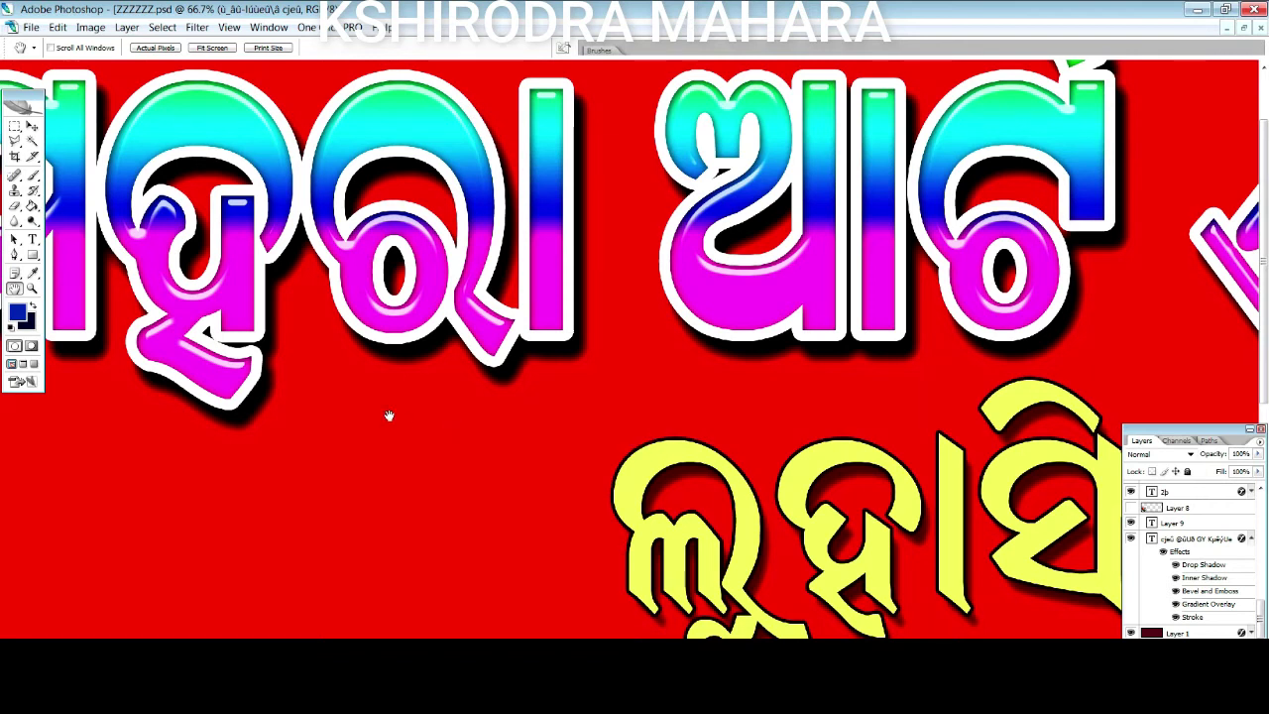
left_click_drag(308, 402, 623, 535)
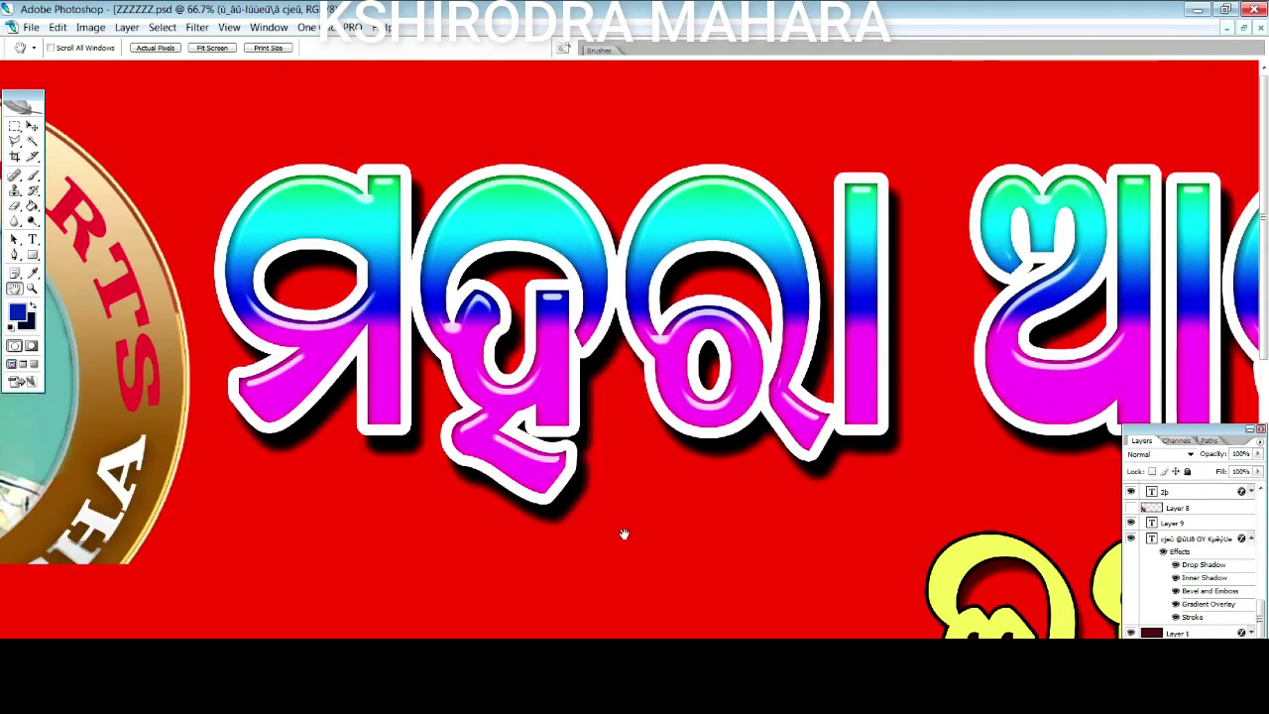
left_click_drag(180, 451, 430, 440)
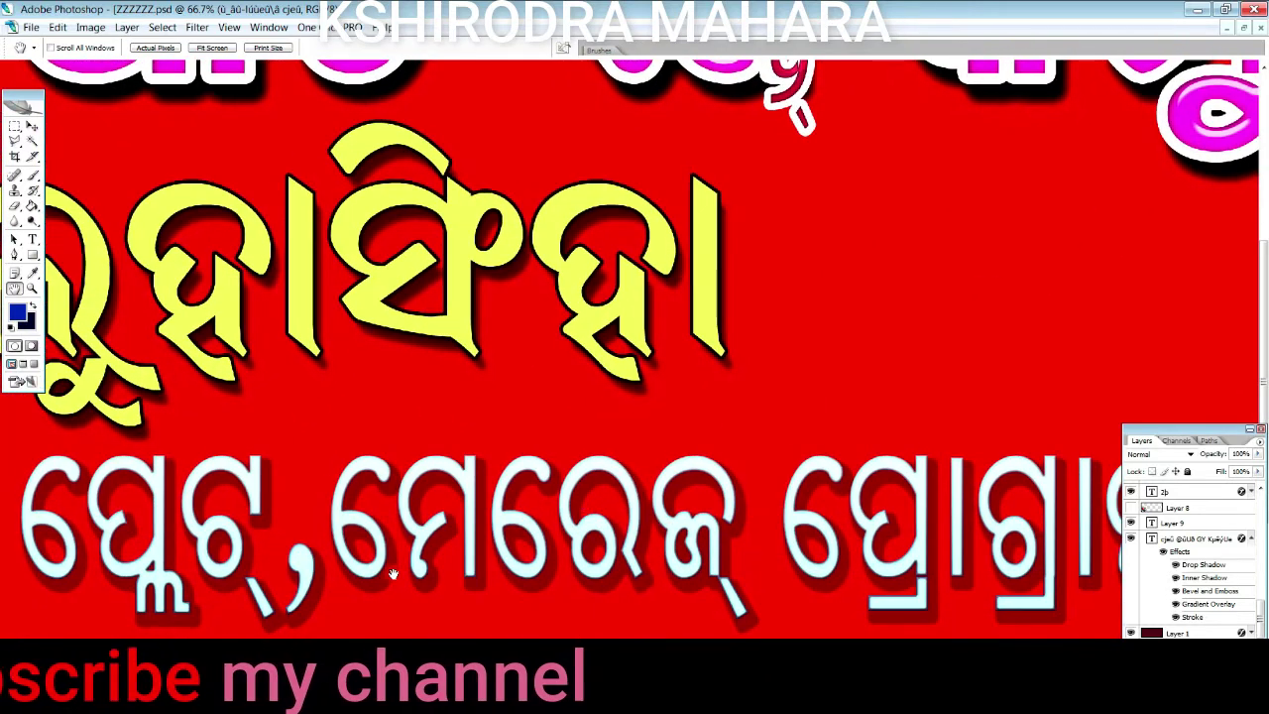
left_click_drag(615, 489, 698, 440)
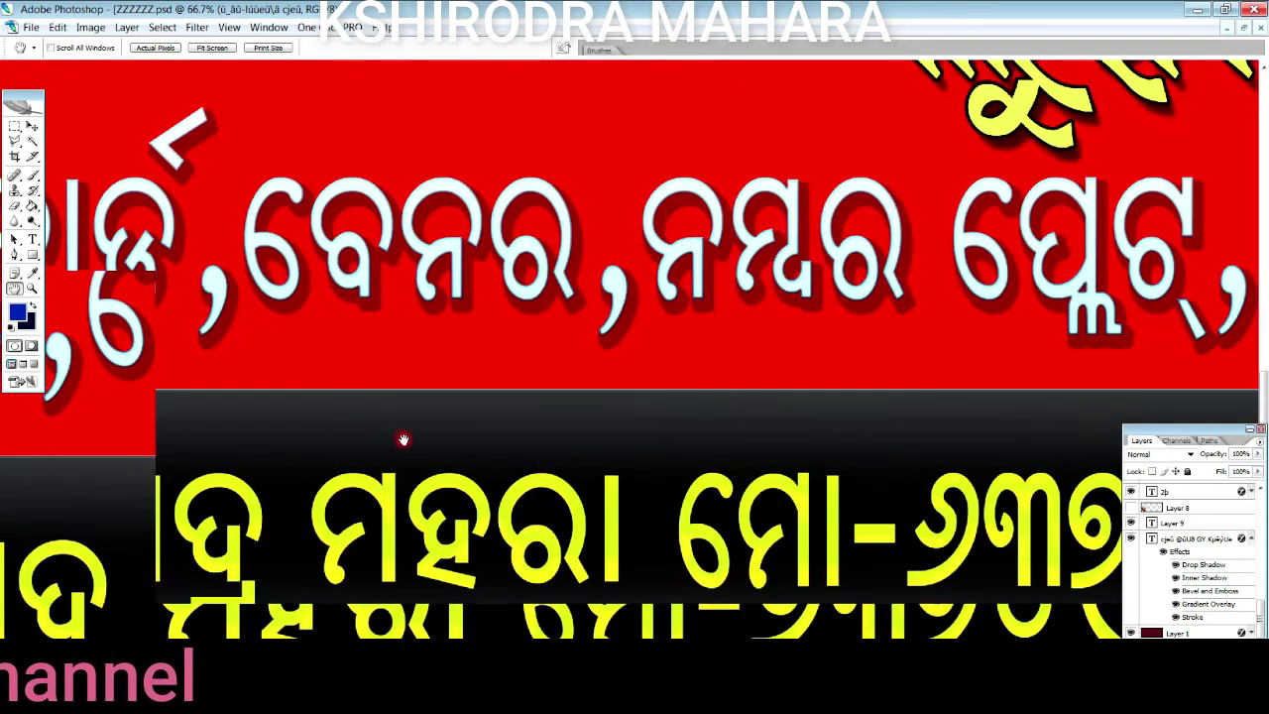
Pan along the service list past the WhatsApp icon to the second phone number
left_click_drag(223, 465, 723, 453)
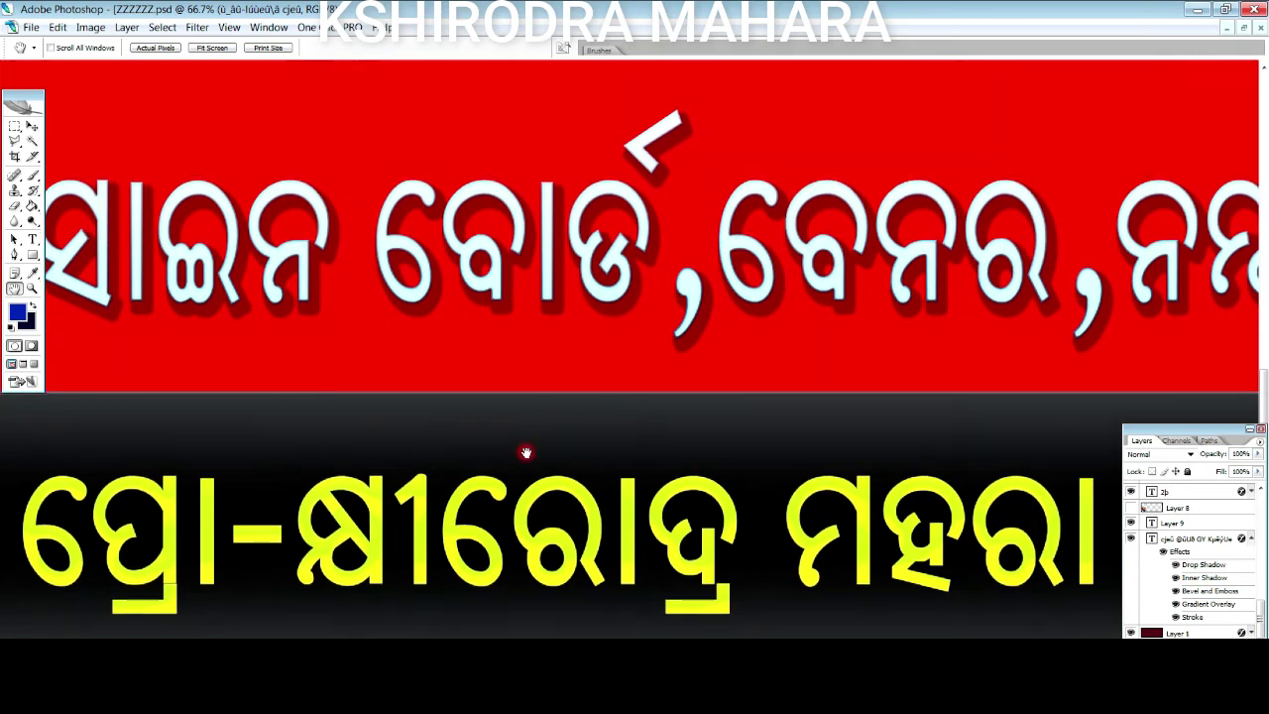
mouse_move(618, 447)
left_mouse_down()
mouse_move(198, 454)
mouse_move(299, 462)
mouse_move(230, 462)
left_mouse_up()
left_click_drag(566, 453, 255, 453)
left_click_drag(771, 482, 271, 482)
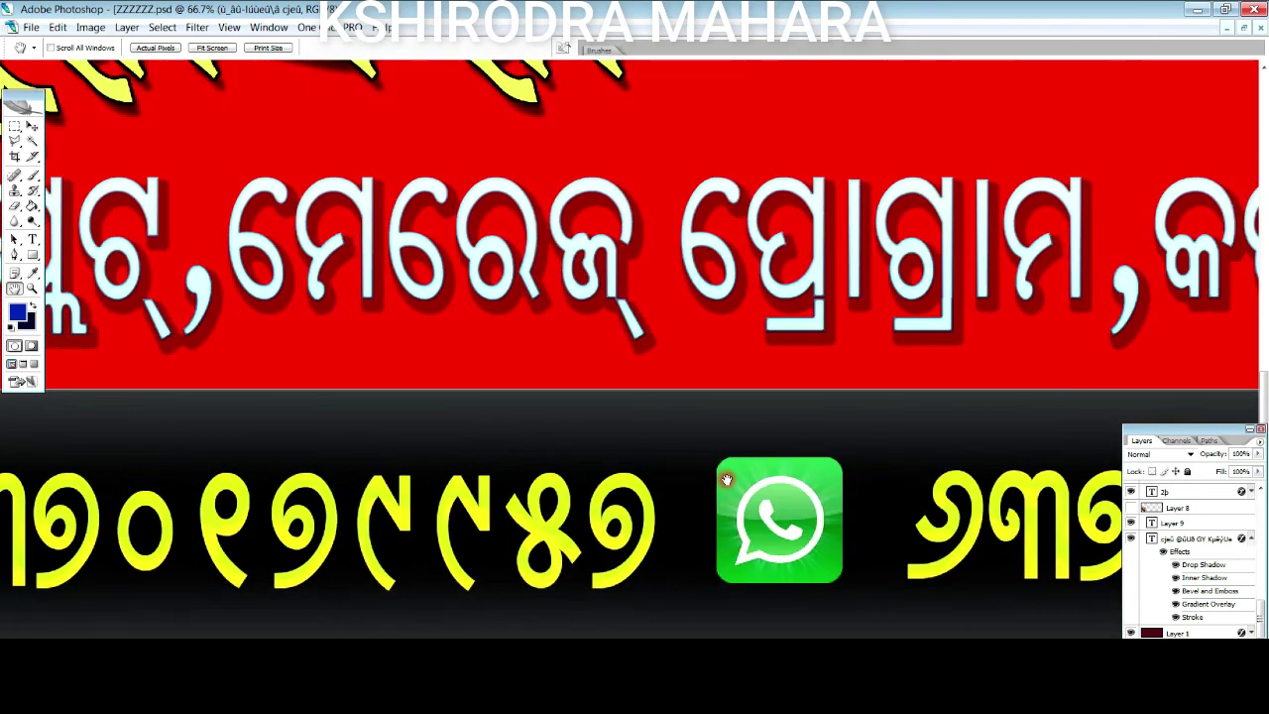
left_click_drag(727, 480, 400, 482)
left_click_drag(952, 501, 816, 500)
left_click_drag(1021, 506, 944, 506)
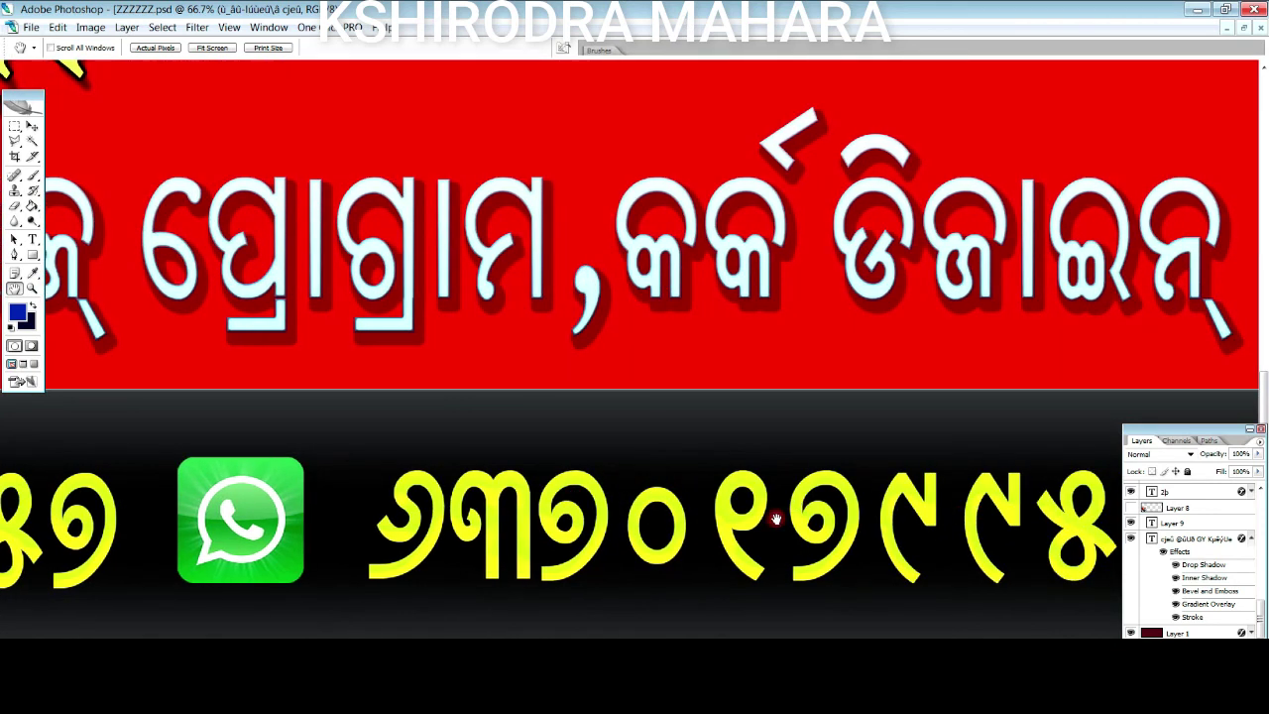